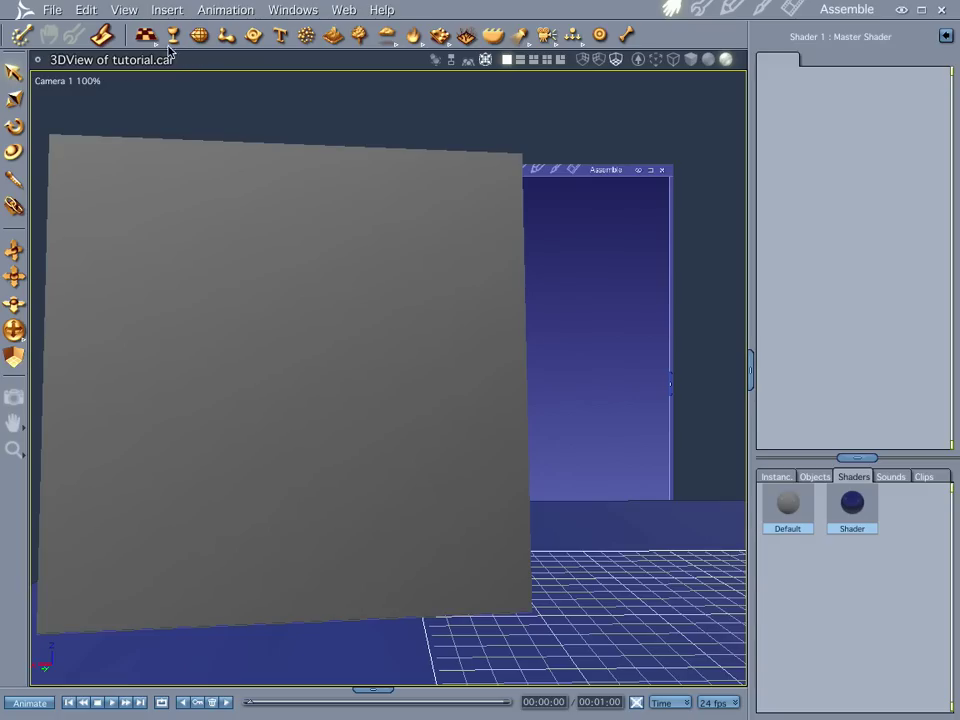
Open the plane's shader for editing and set its Color channel to Color Gradient.
click(333, 331)
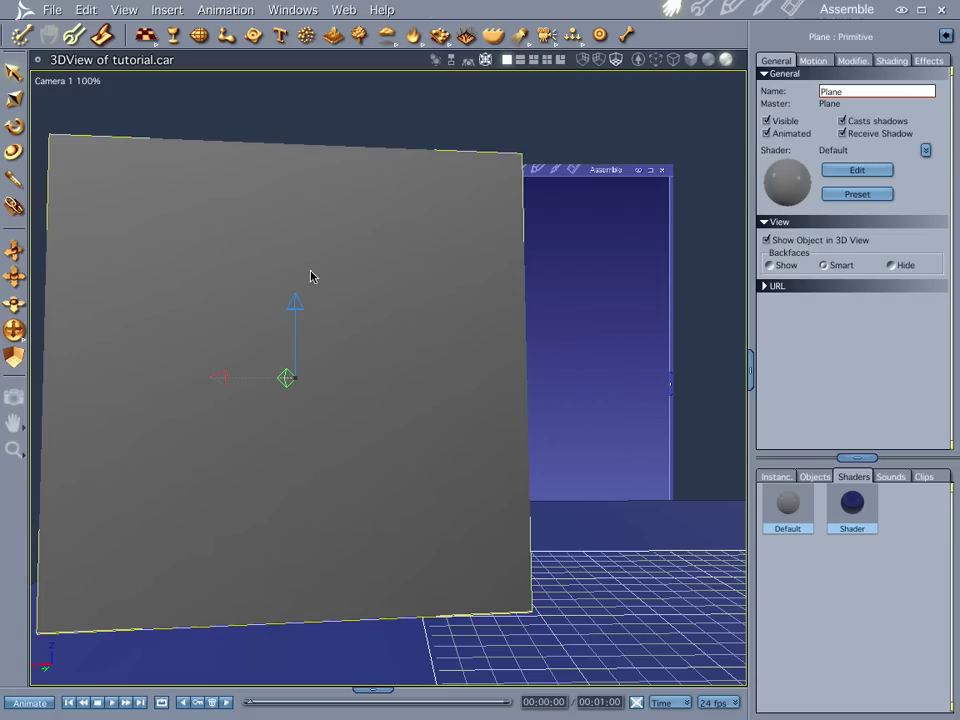
click(870, 172)
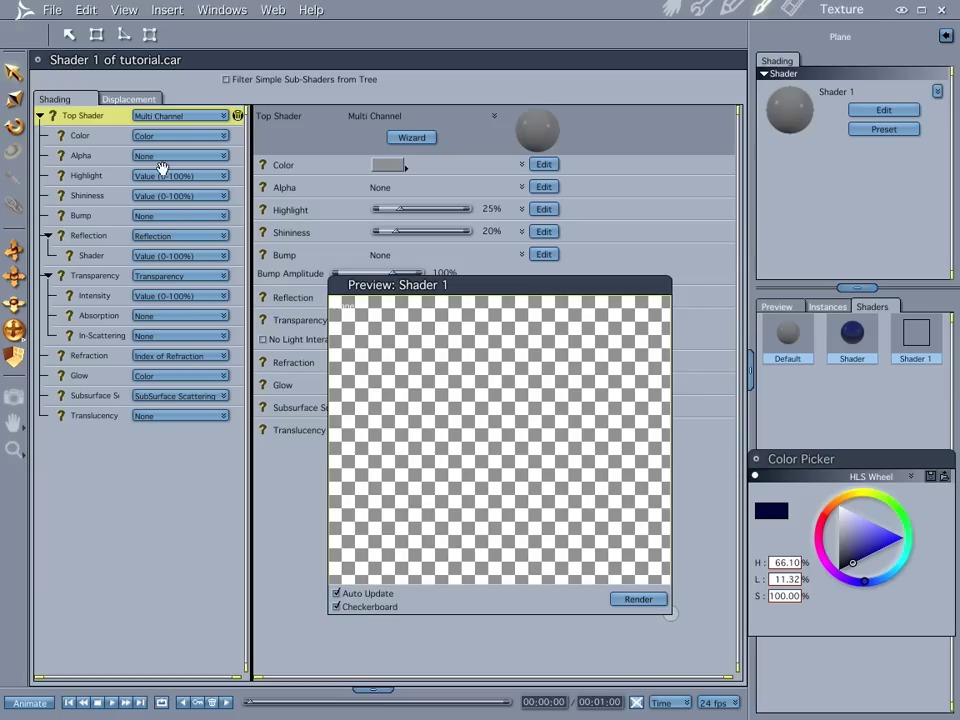
click(100, 135)
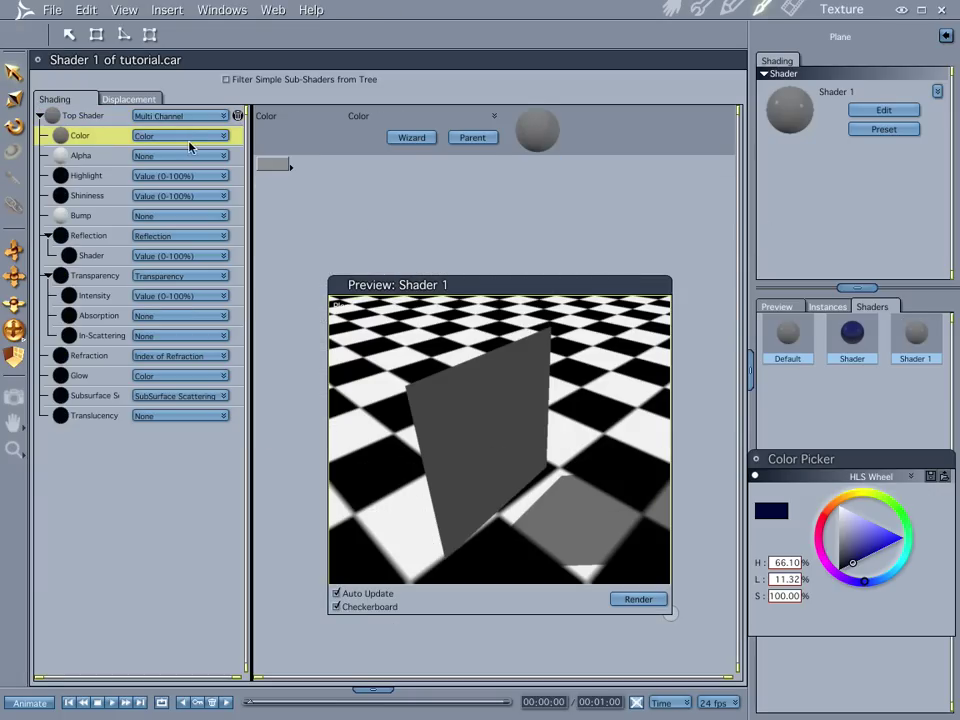
click(188, 137)
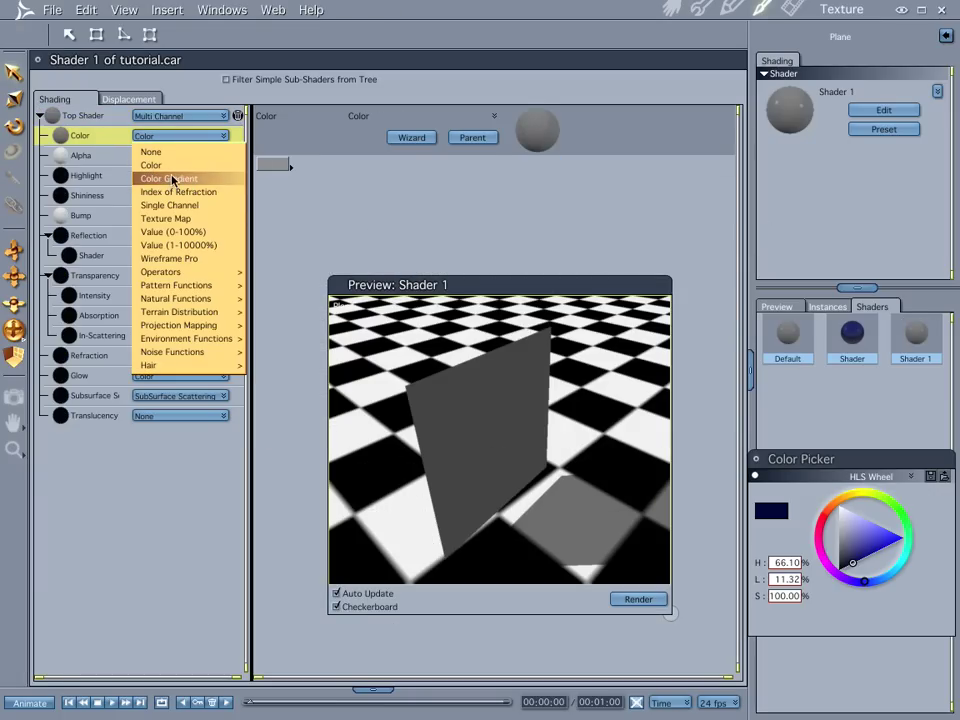
click(172, 180)
Set the gradient's start key to rust red-brown and its end key to bright yellow (H 16.96, L 50, S 94.74).
click(274, 164)
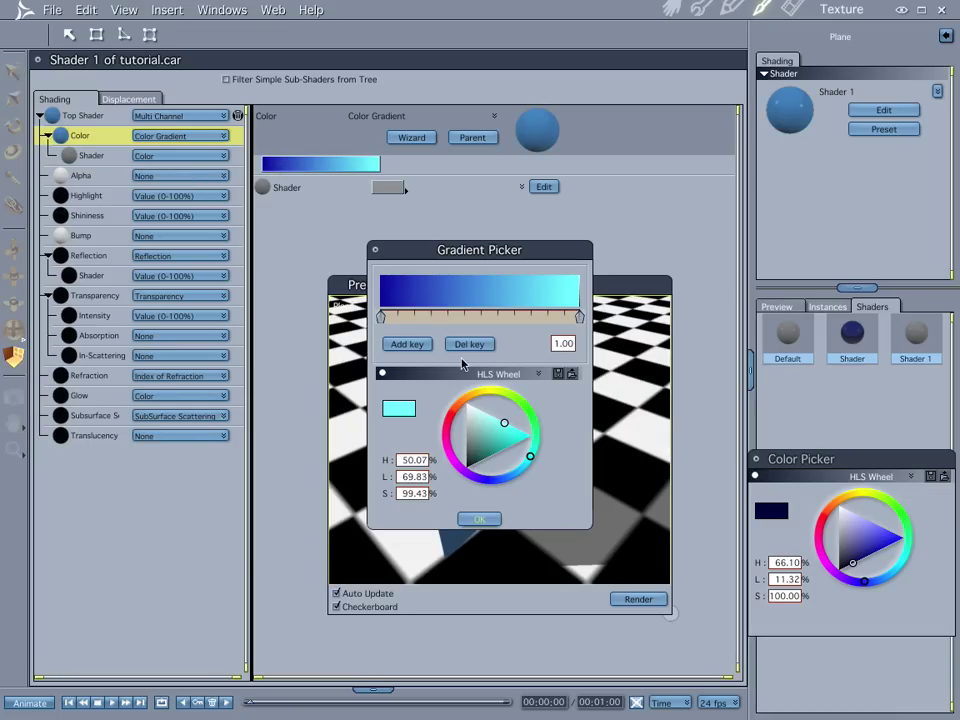
click(380, 318)
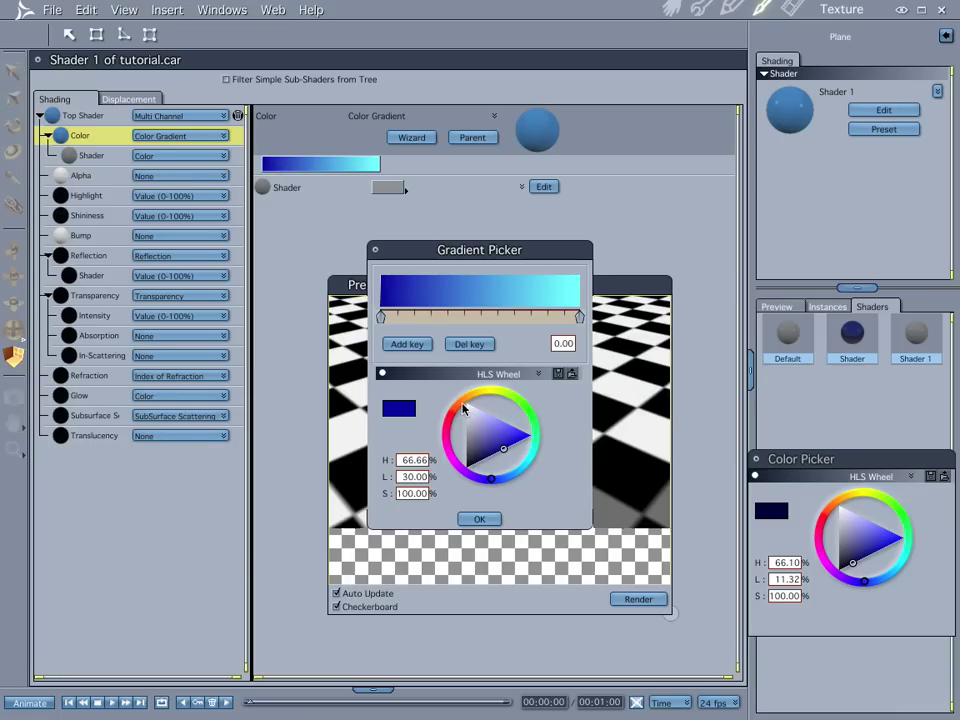
click(463, 408)
click(579, 318)
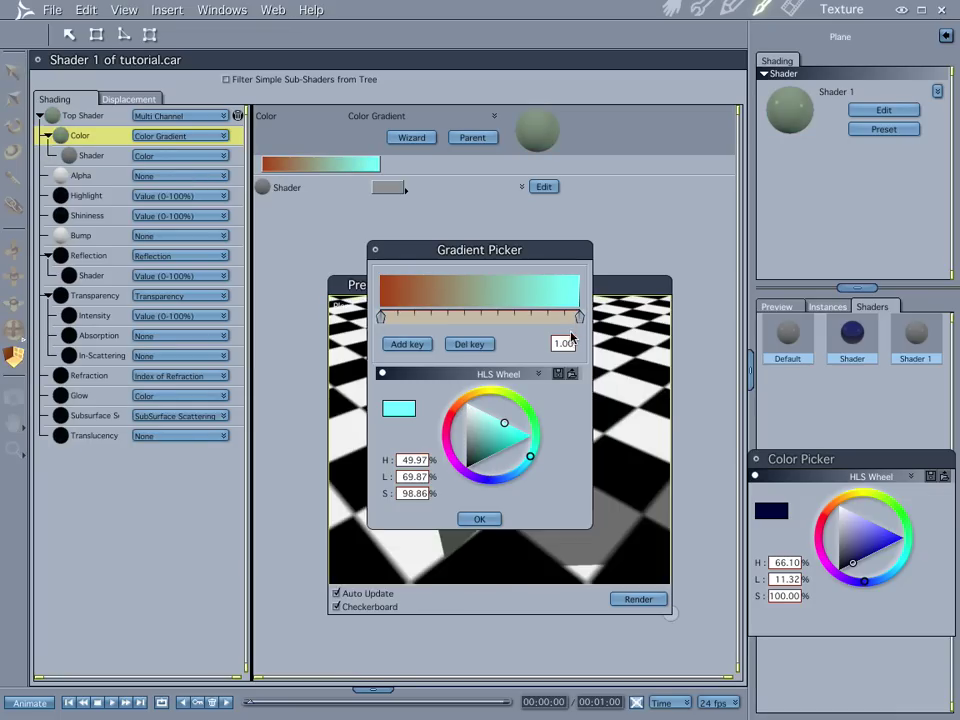
click(491, 389)
click(527, 437)
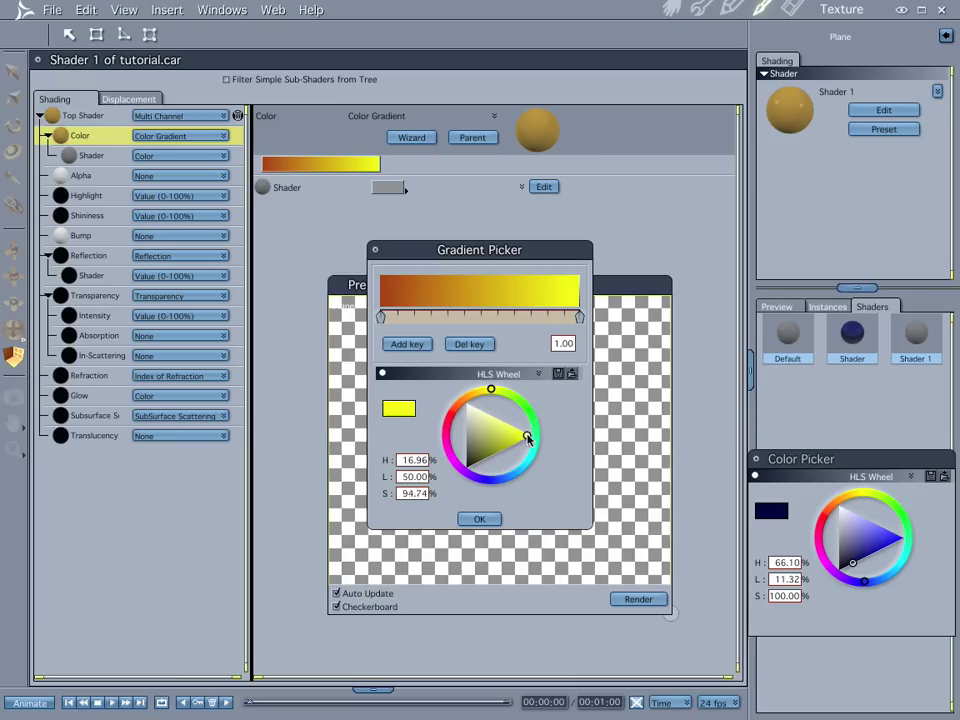
click(479, 519)
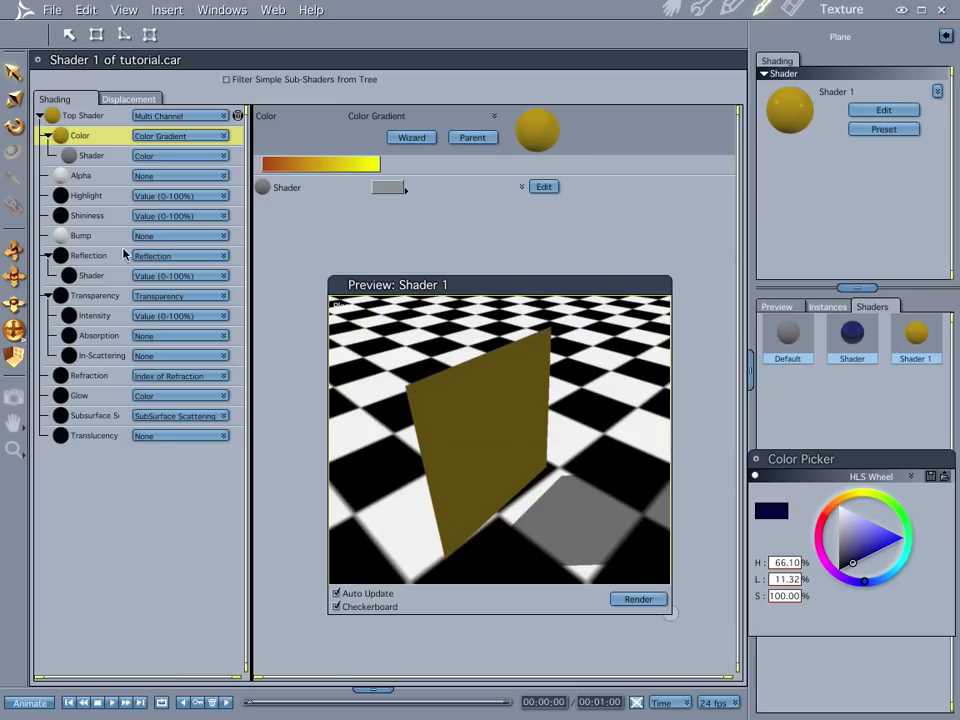
Assign the Cellular natural function to the gradient's sub-shader and switch the shader preview to Flat Preview.
click(95, 155)
click(152, 156)
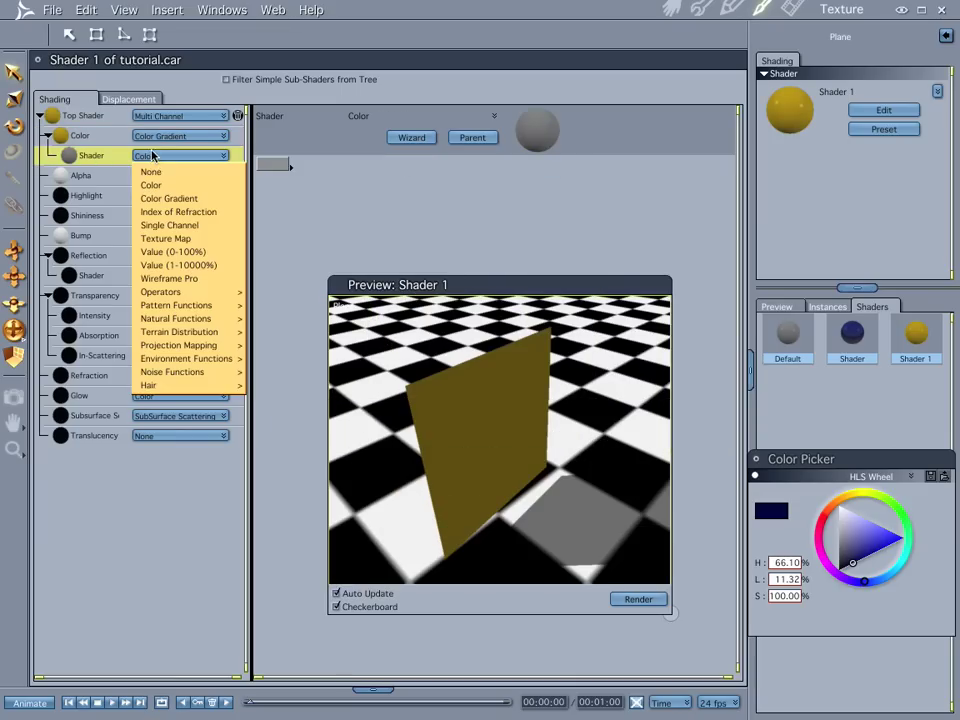
mouse_move(172, 318)
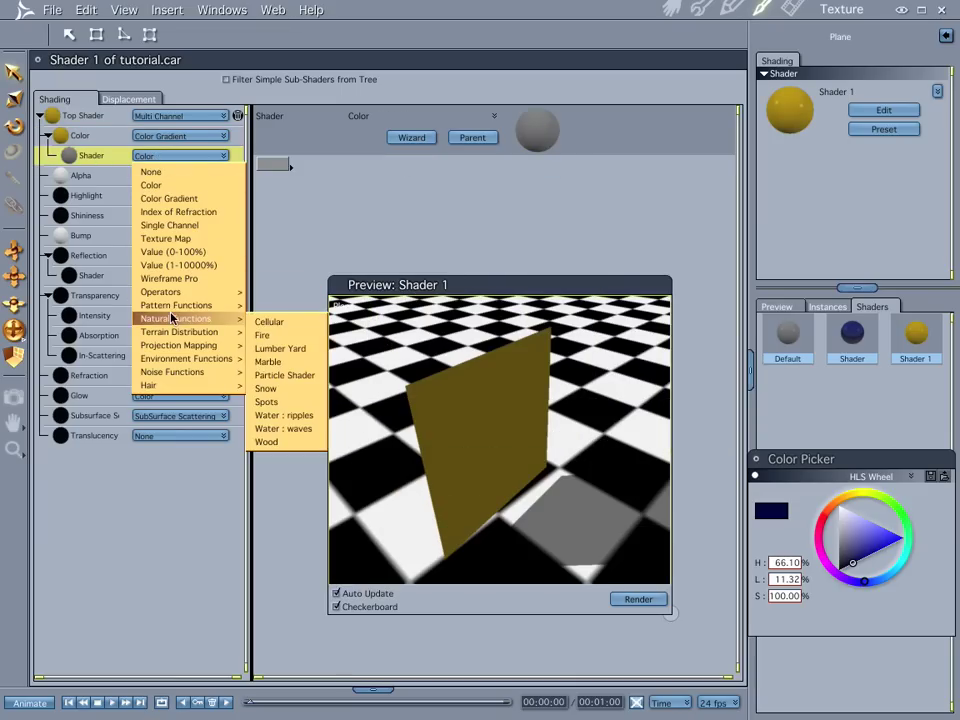
click(266, 322)
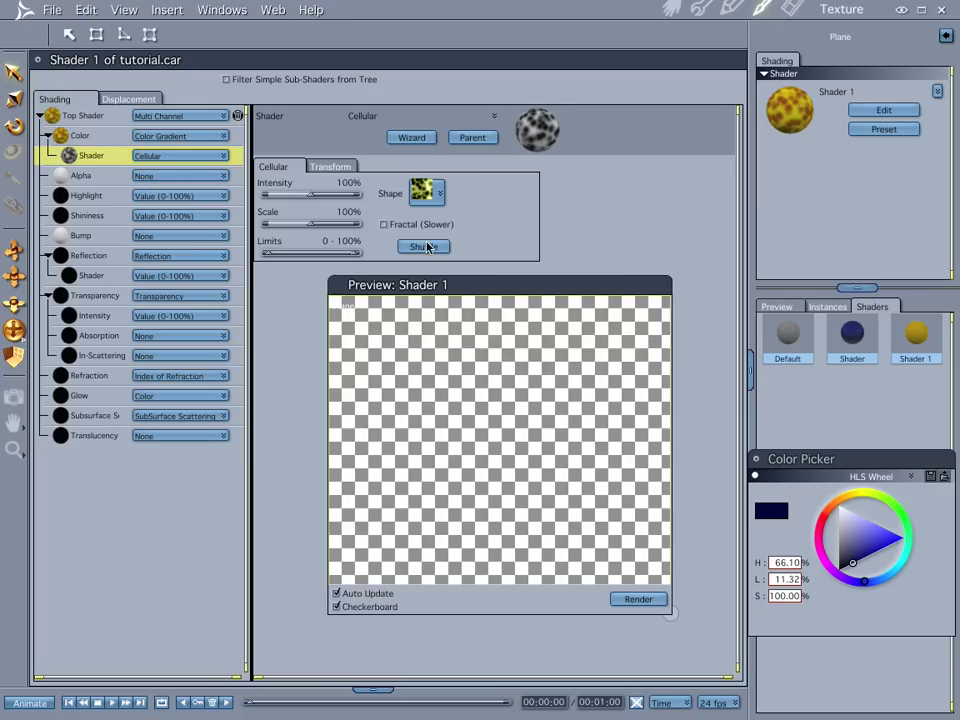
click(342, 305)
click(358, 322)
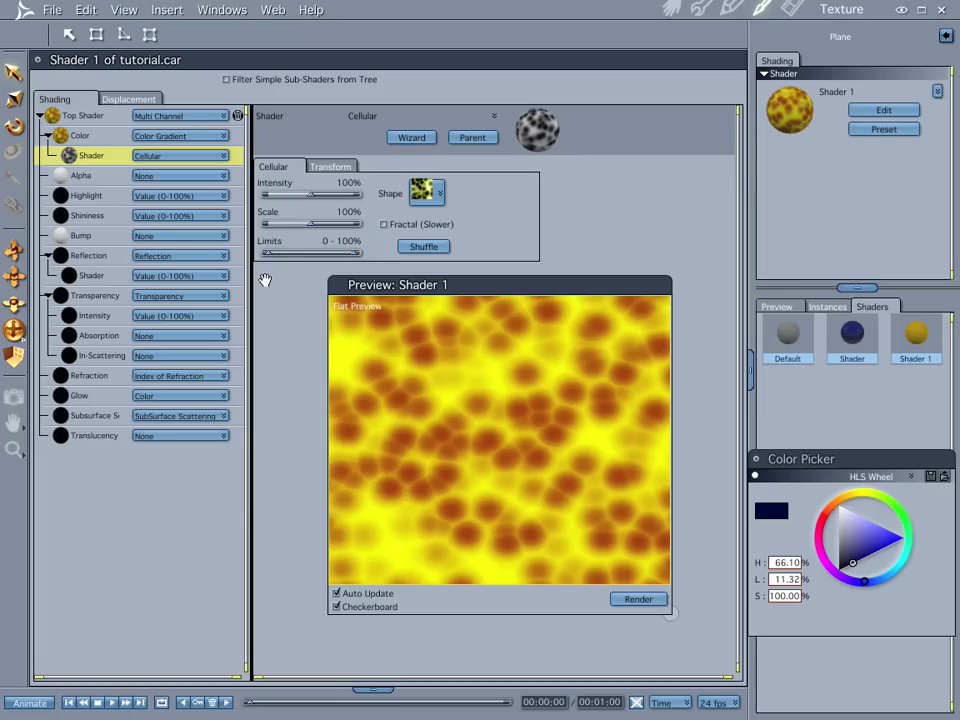
Set the cellular pattern's lower limit to 18%, enable its transform and set the Z scaling to 5.
drag(265, 252, 280, 261)
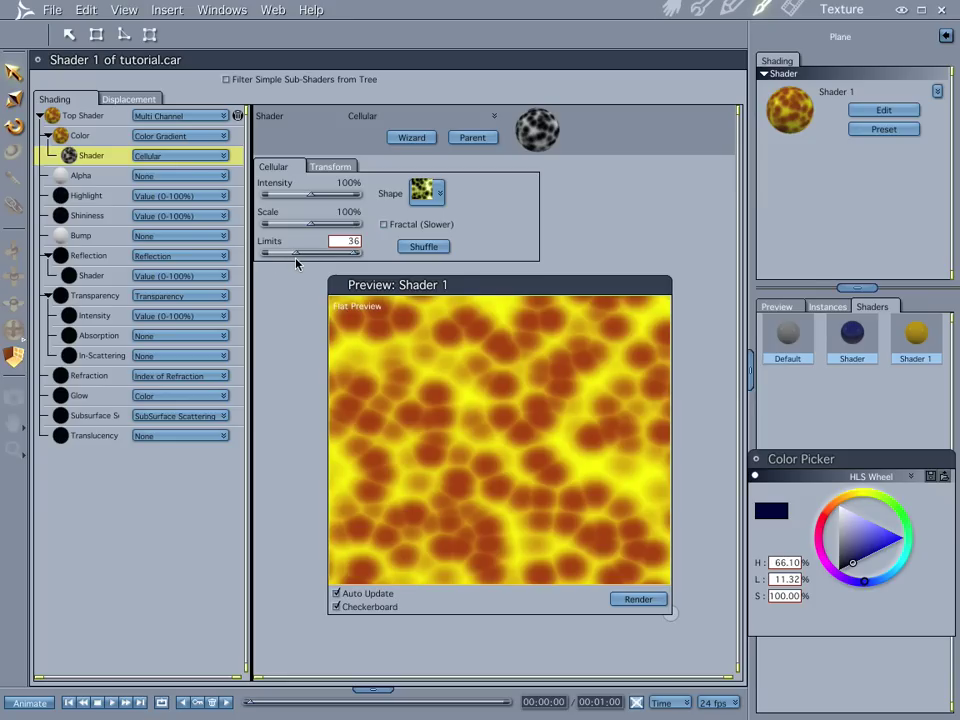
drag(294, 258, 281, 256)
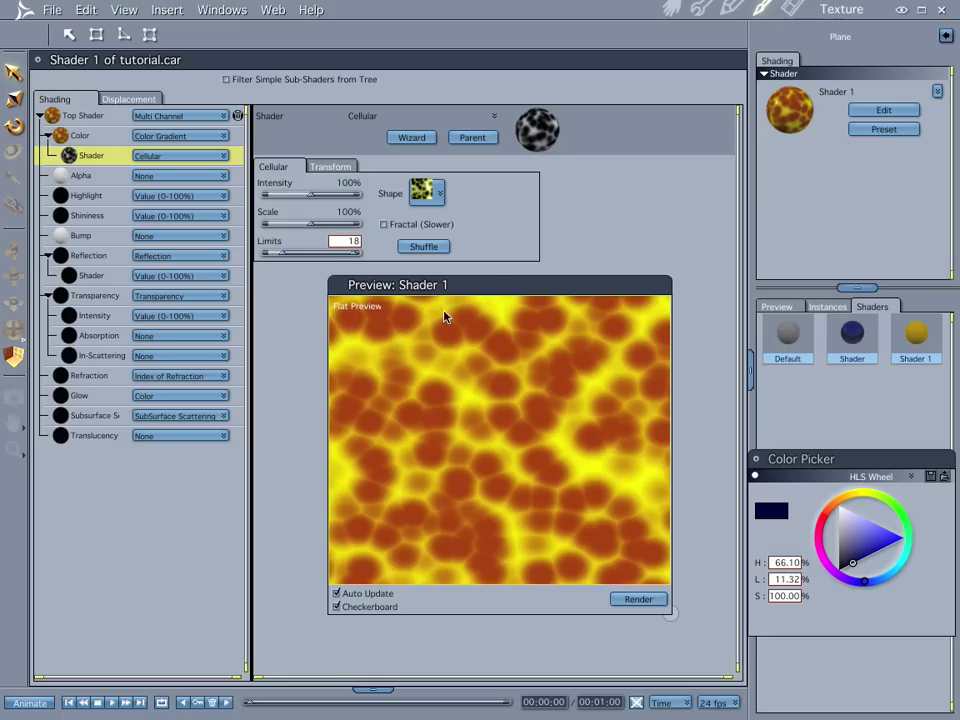
click(332, 166)
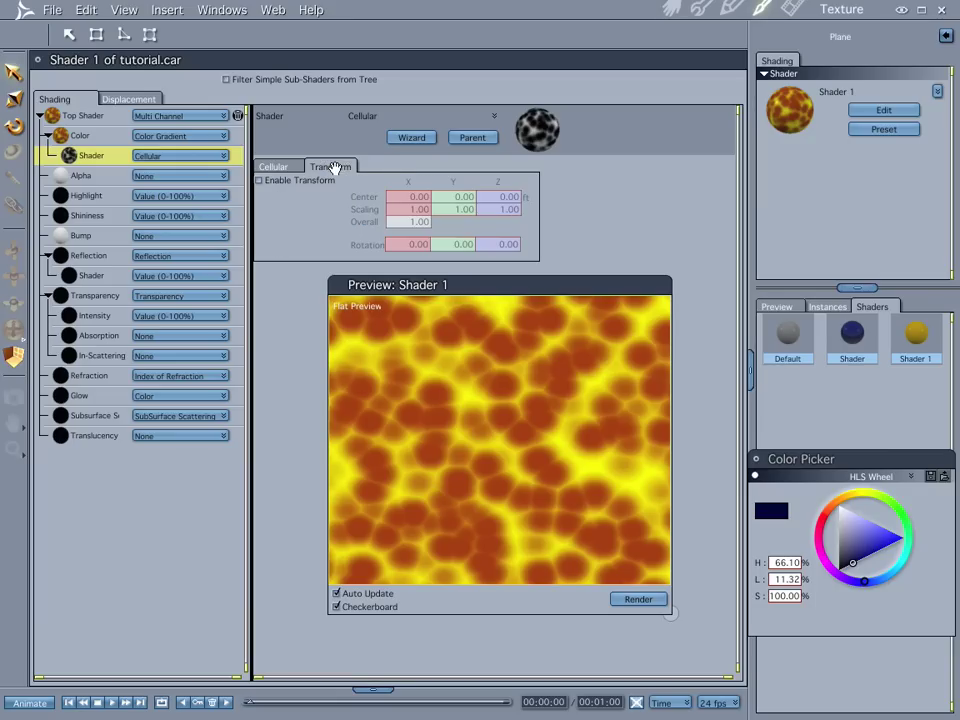
click(259, 181)
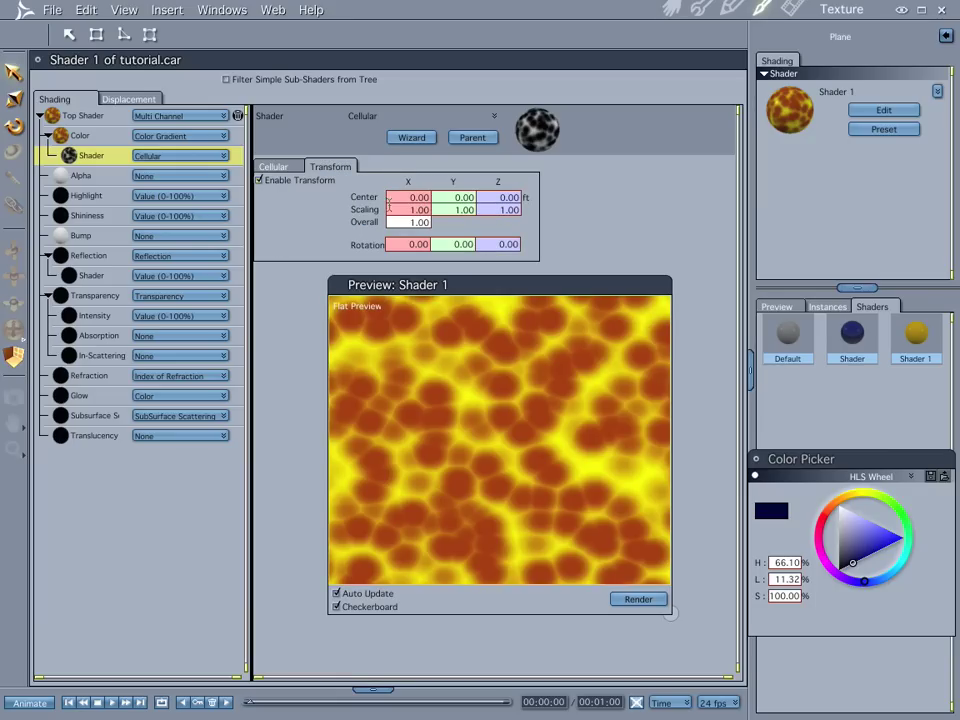
click(499, 209)
key(Return)
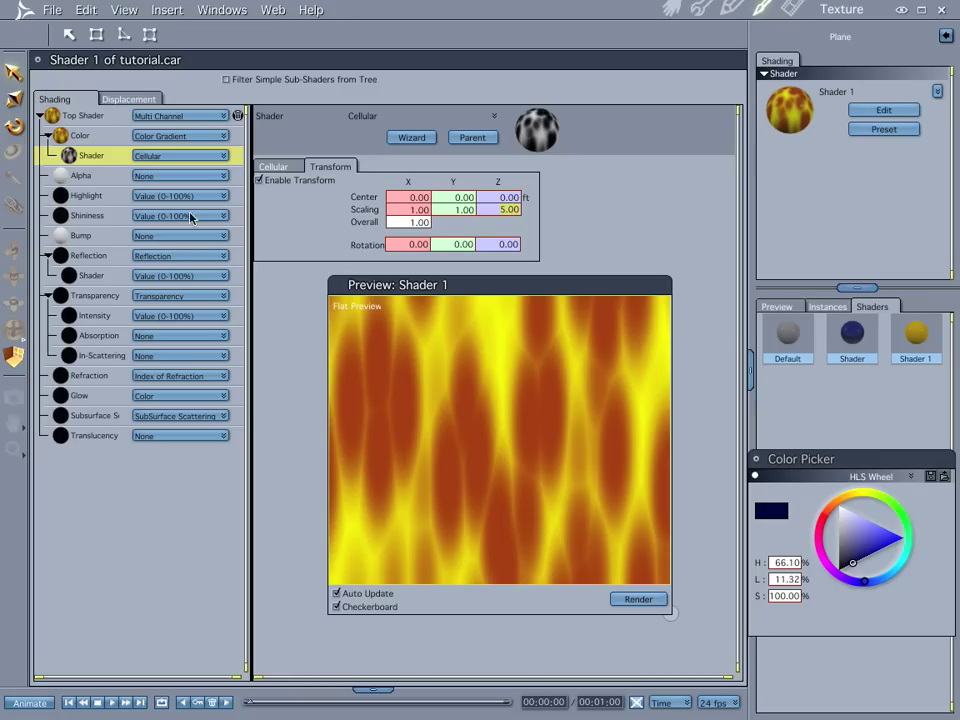
Copy the Color gradient's cellular sub-shader into the Alpha channel and compare the two channels.
right_click(113, 157)
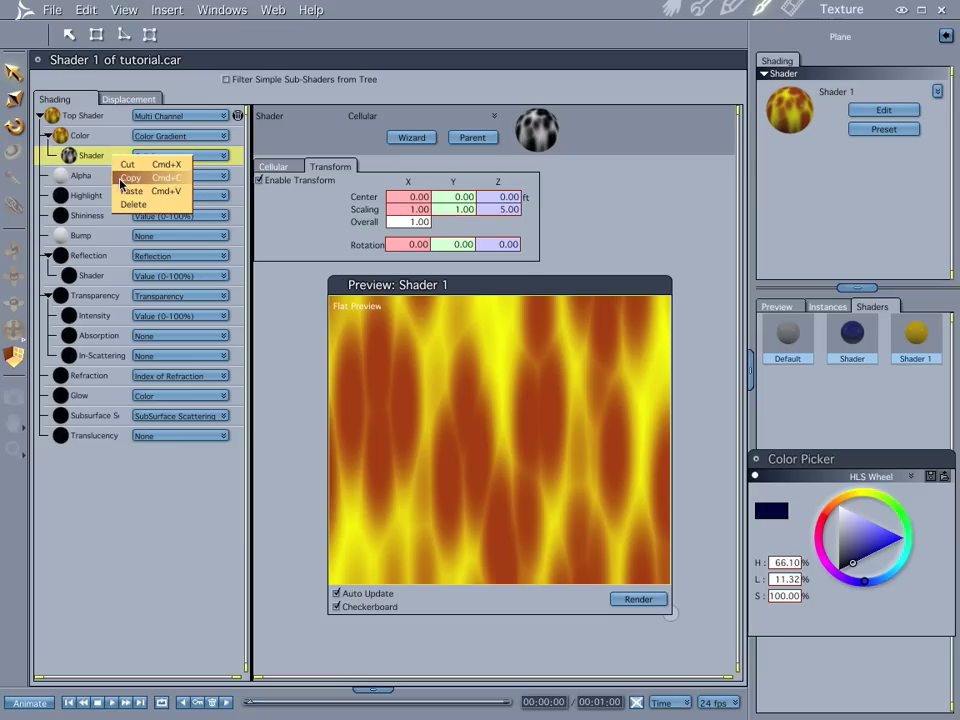
click(121, 179)
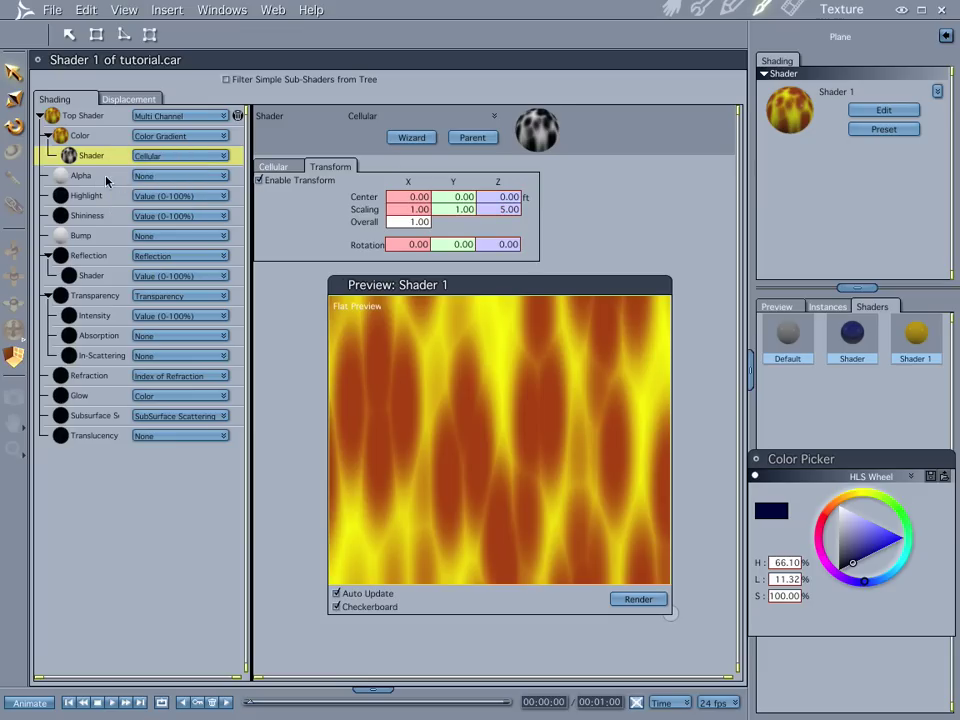
click(96, 178)
right_click(97, 179)
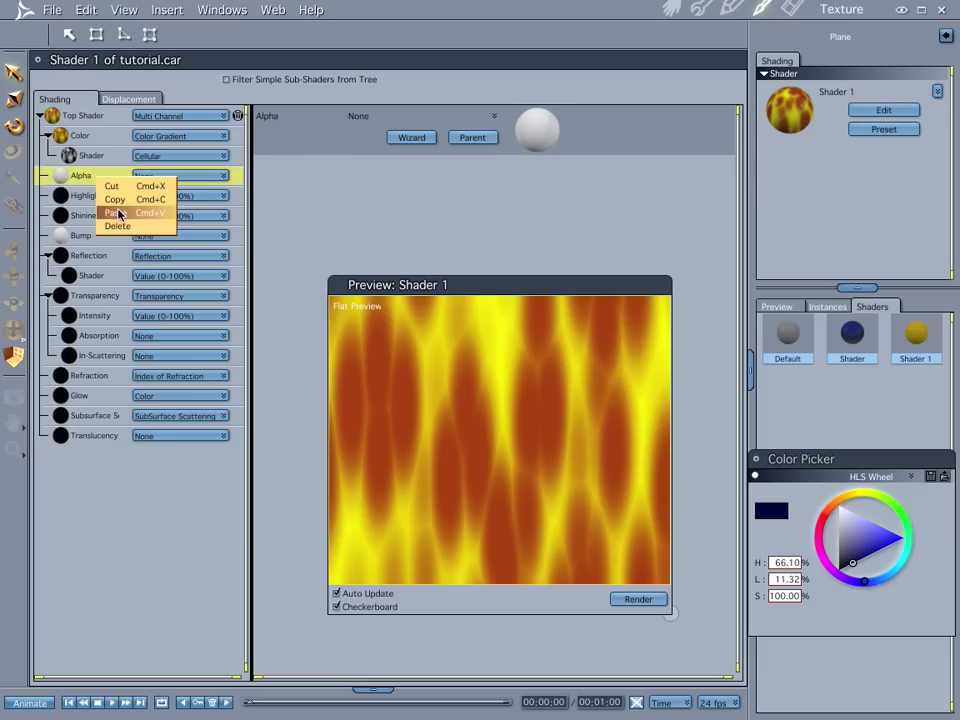
click(119, 213)
click(97, 156)
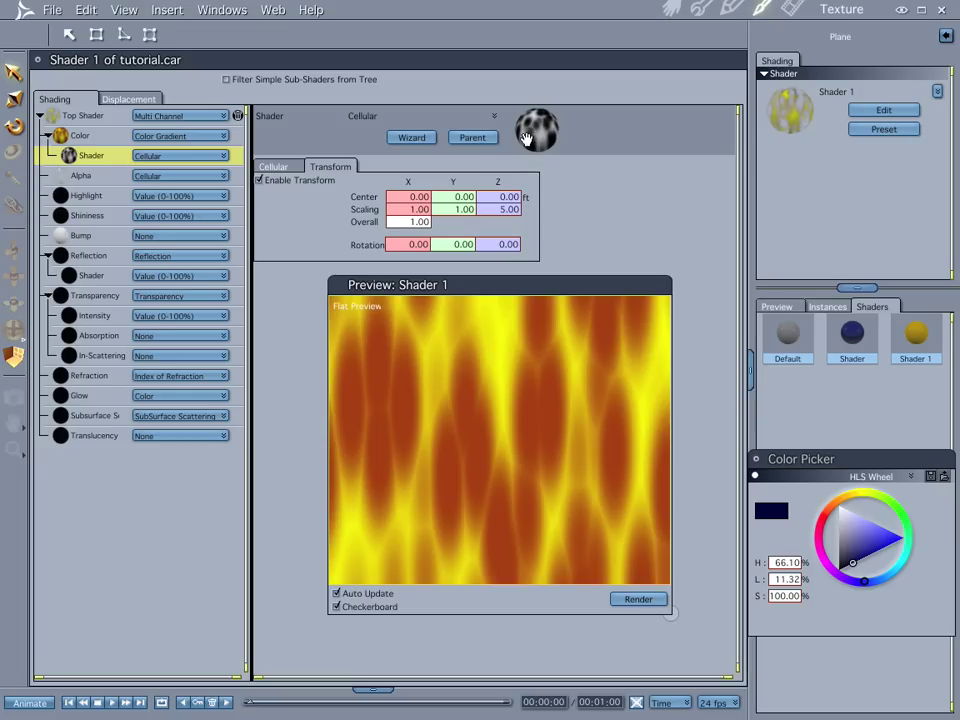
drag(527, 138, 533, 127)
click(109, 178)
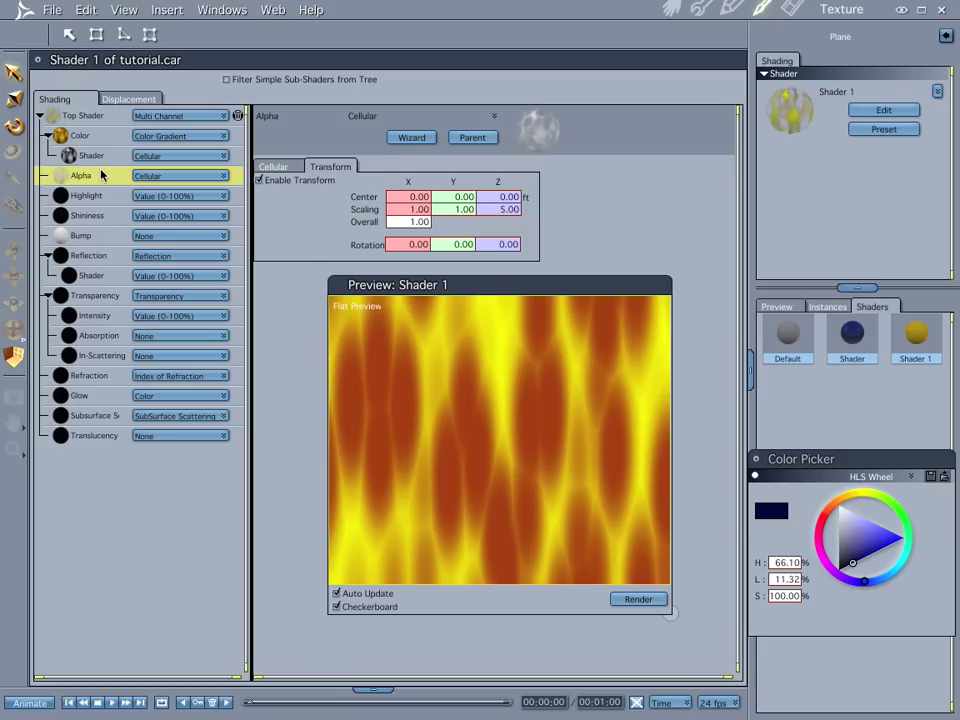
Copy the Color channel's gradient with its cellular sub-shader into the Glow channel.
right_click(100, 135)
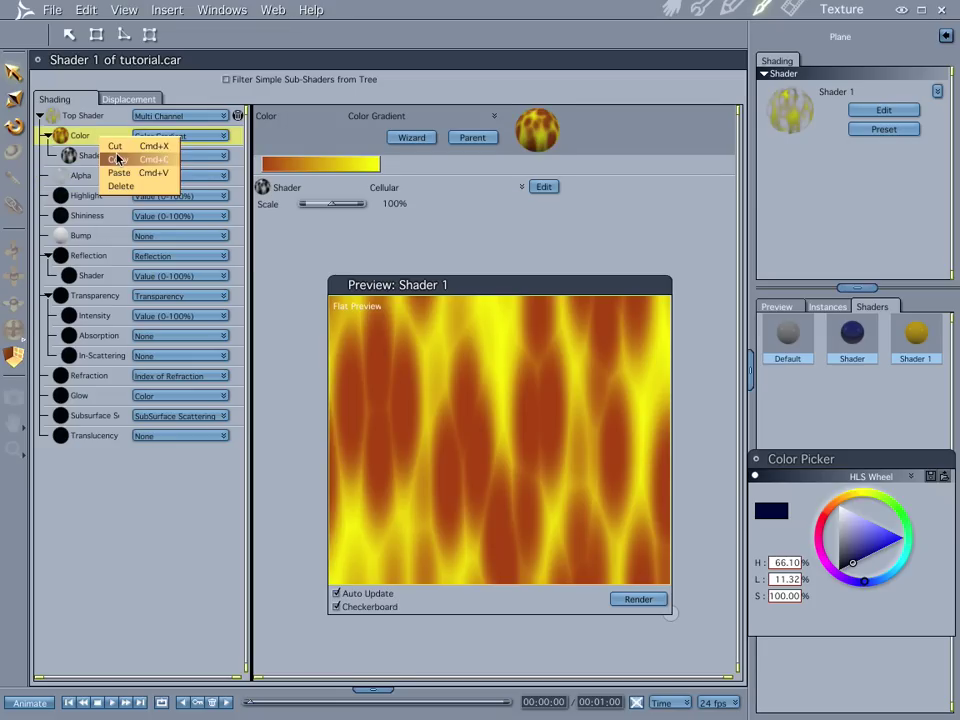
click(117, 158)
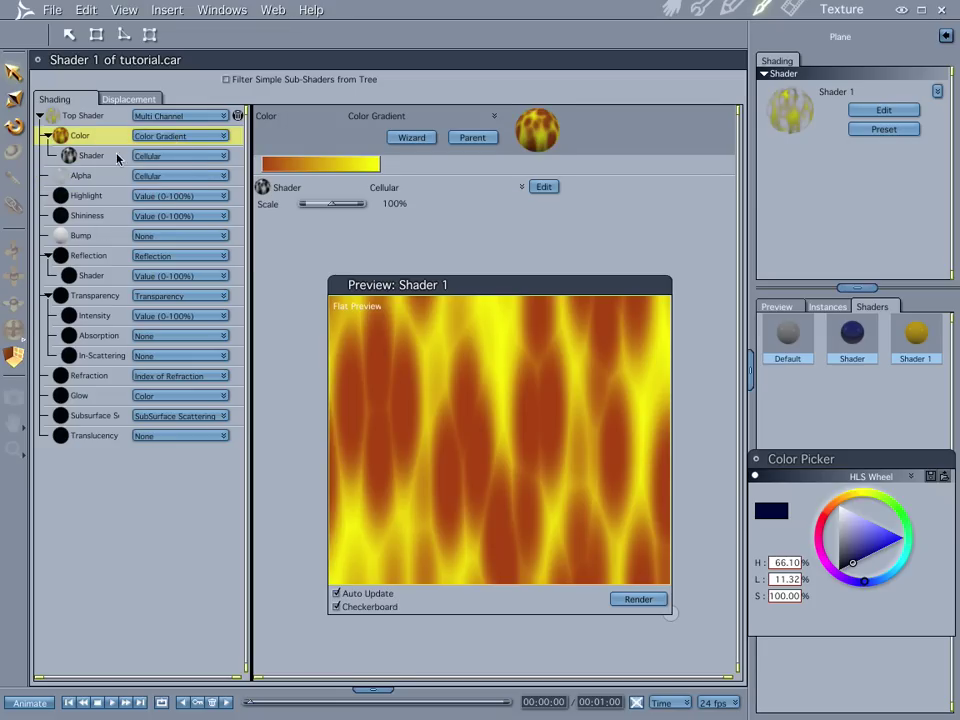
click(101, 397)
right_click(101, 397)
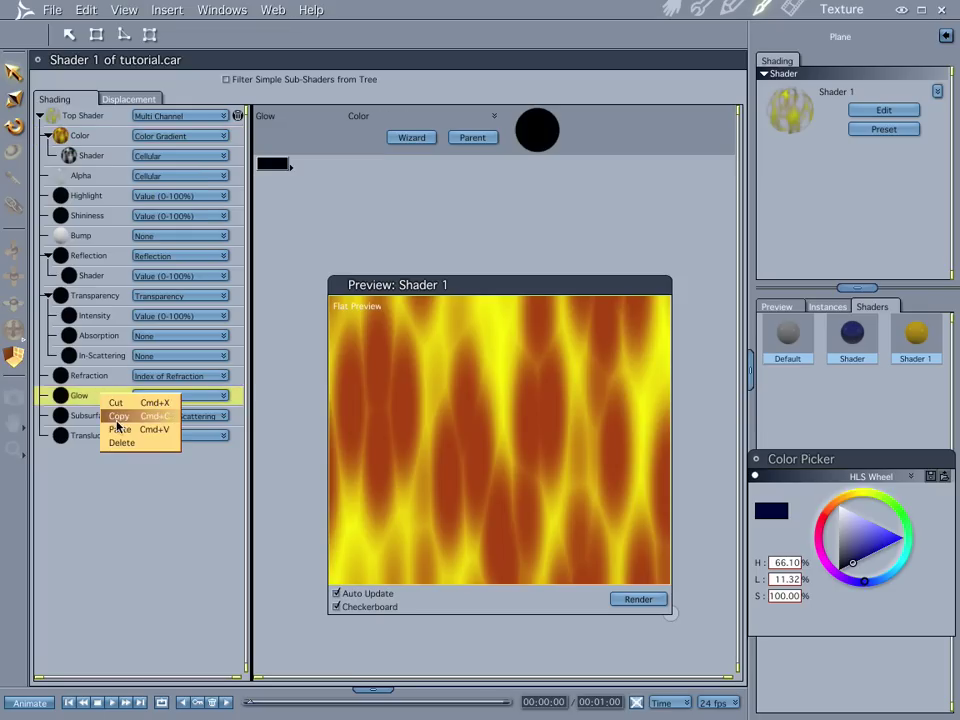
click(118, 430)
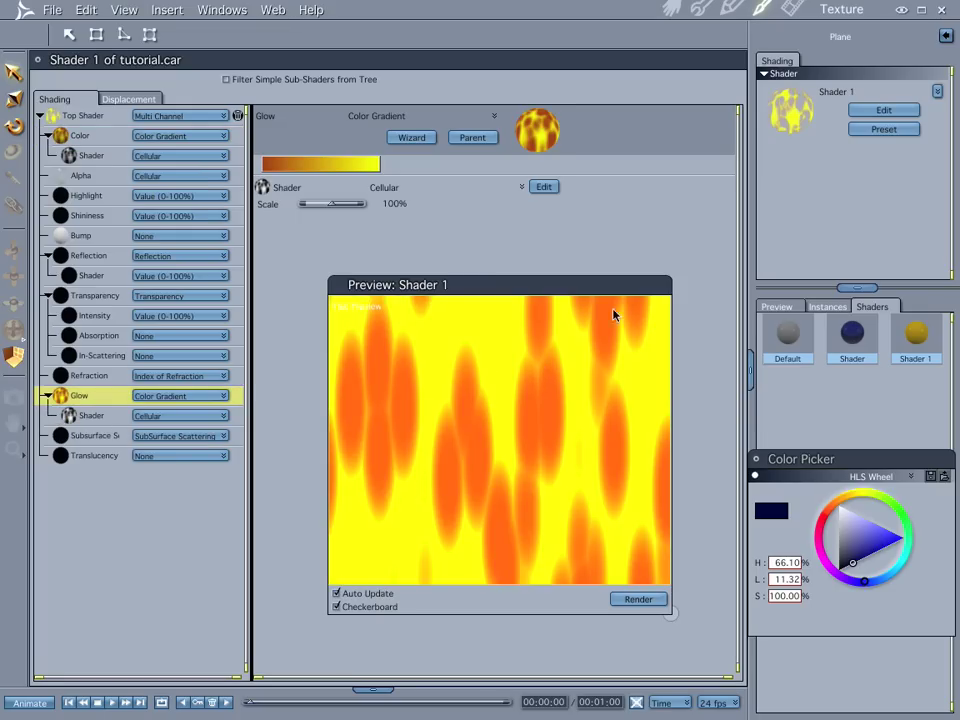
Raise the lower limit of the Alpha channel's cellular pattern to 30%.
click(117, 175)
click(277, 166)
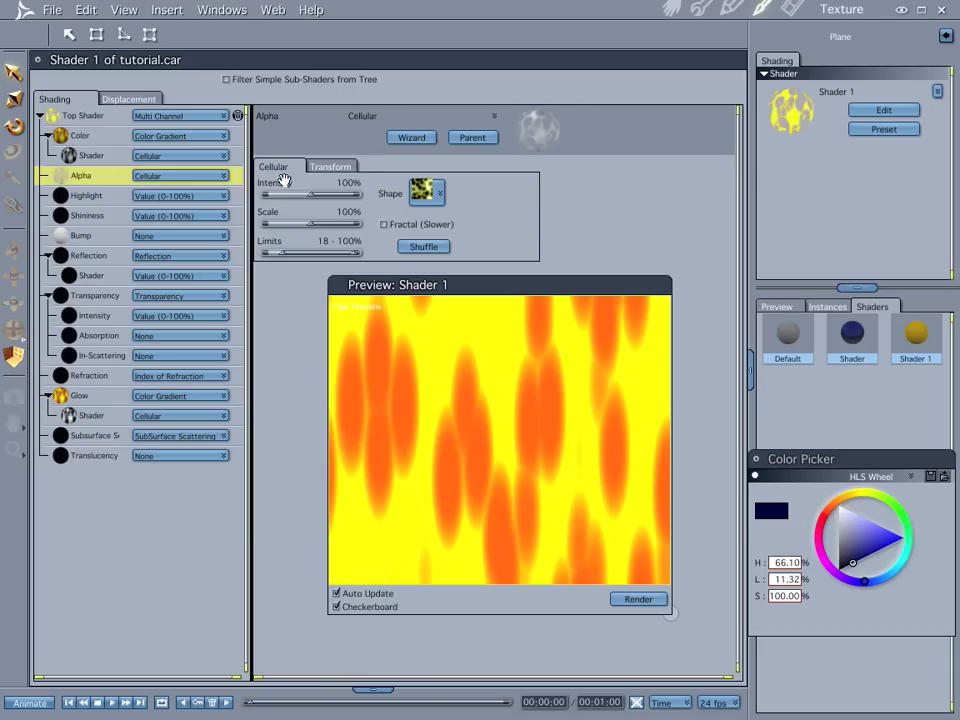
drag(284, 258, 293, 259)
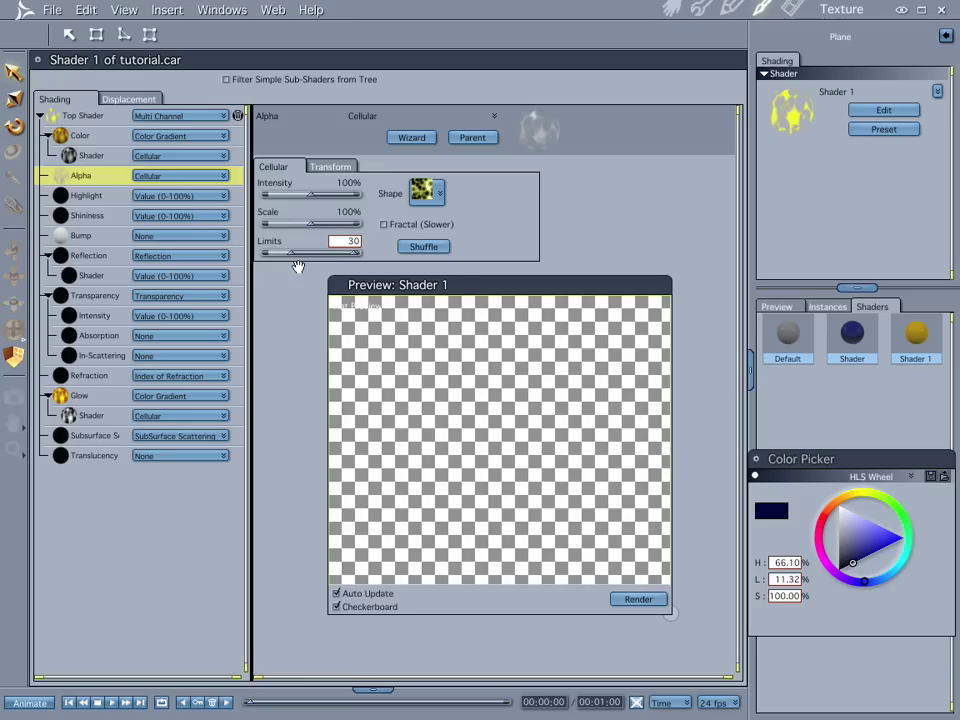
Render the current frame from Camera 1 to check the plane's shader and return to the Assemble room.
click(670, 9)
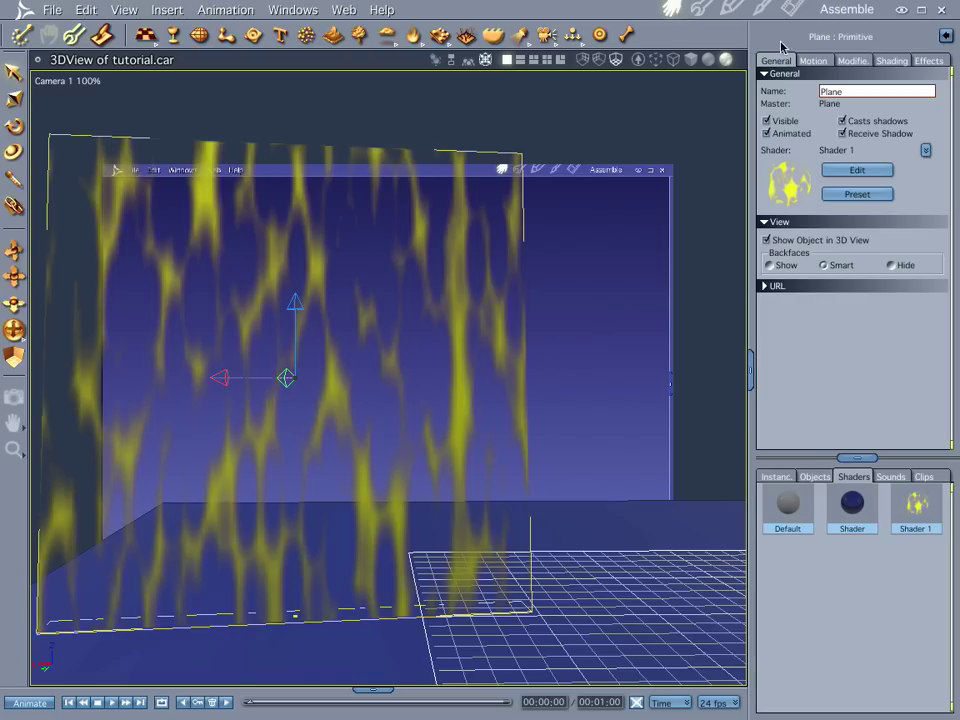
click(791, 10)
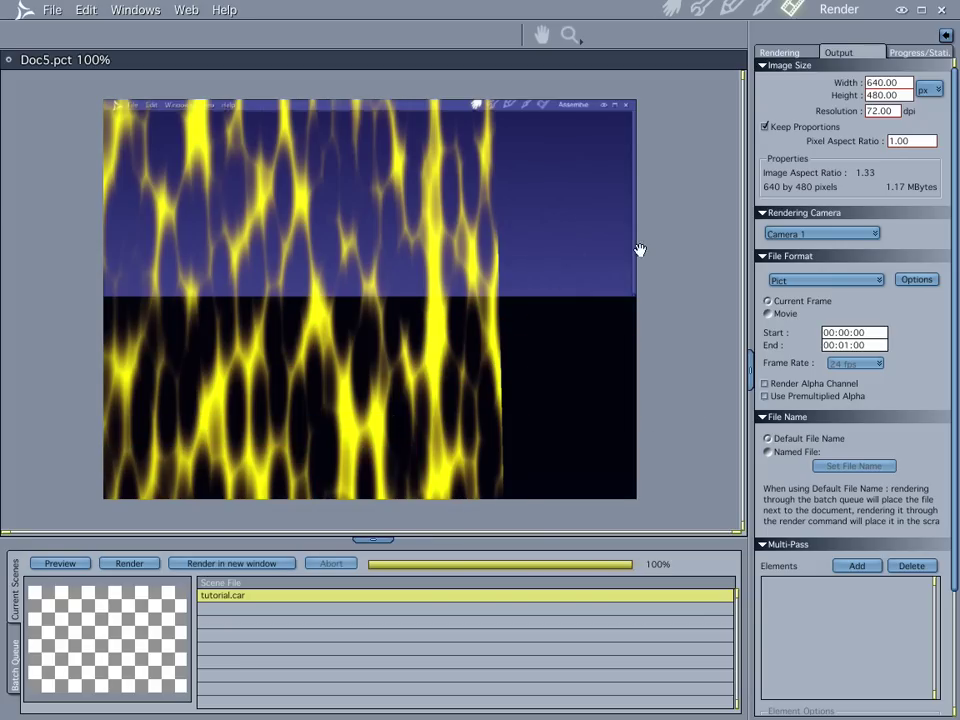
click(671, 8)
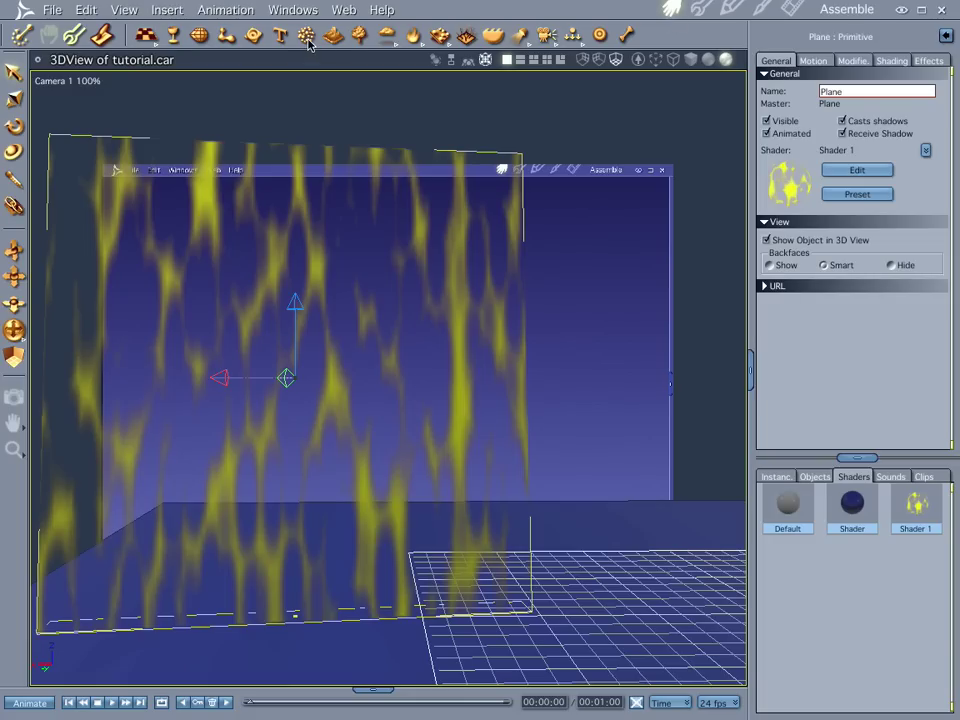
Place a particle emitter on the grid to the right of the plane and set its particle shape to Metaball.
double_click(626, 616)
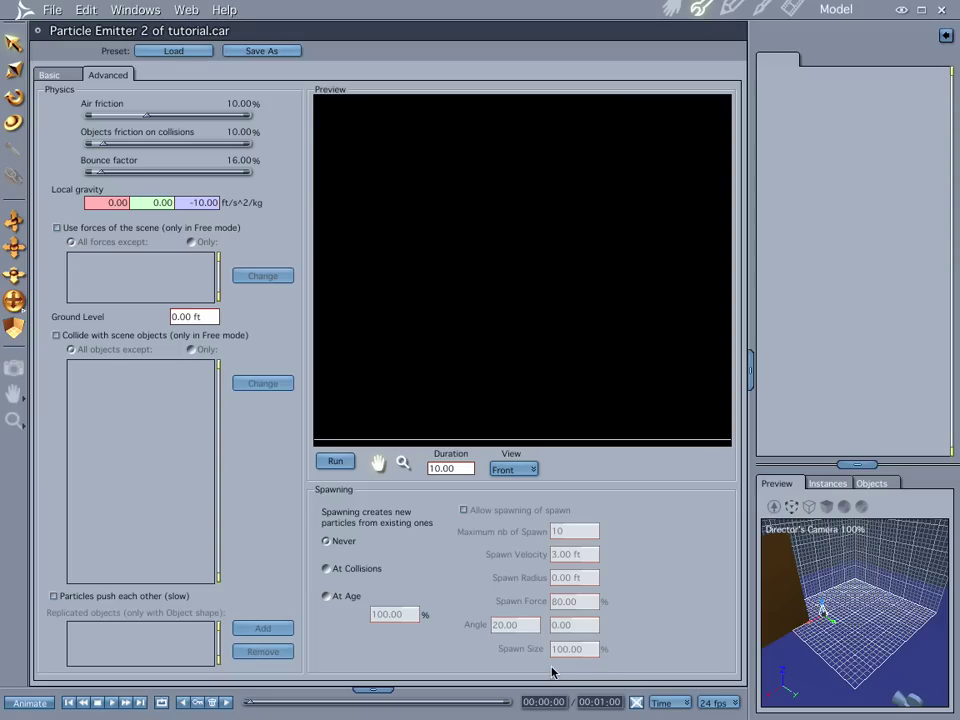
click(45, 74)
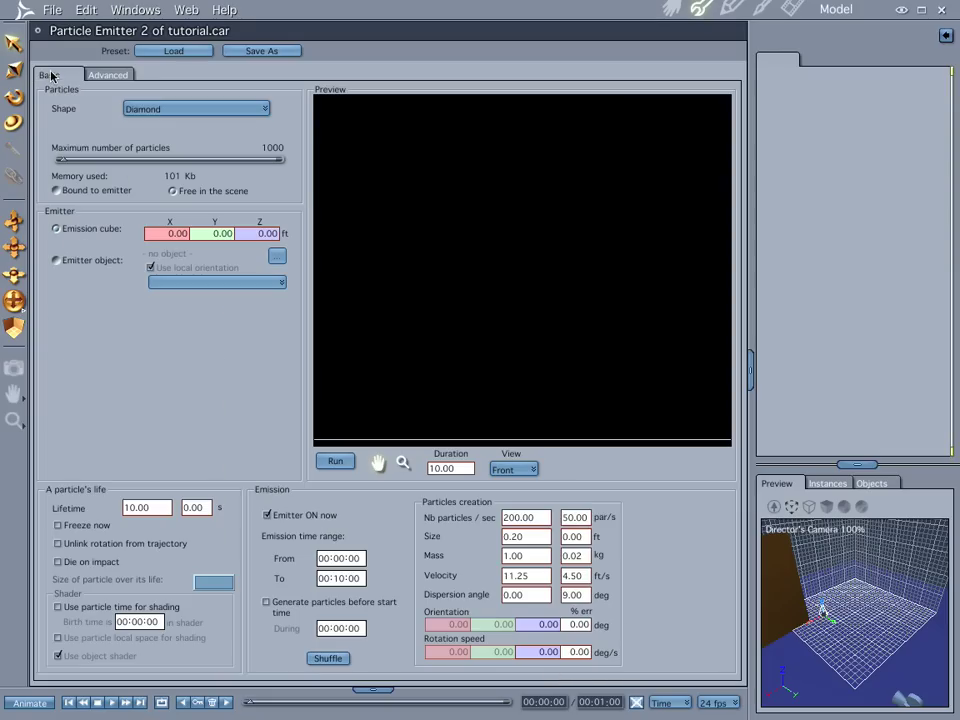
click(147, 111)
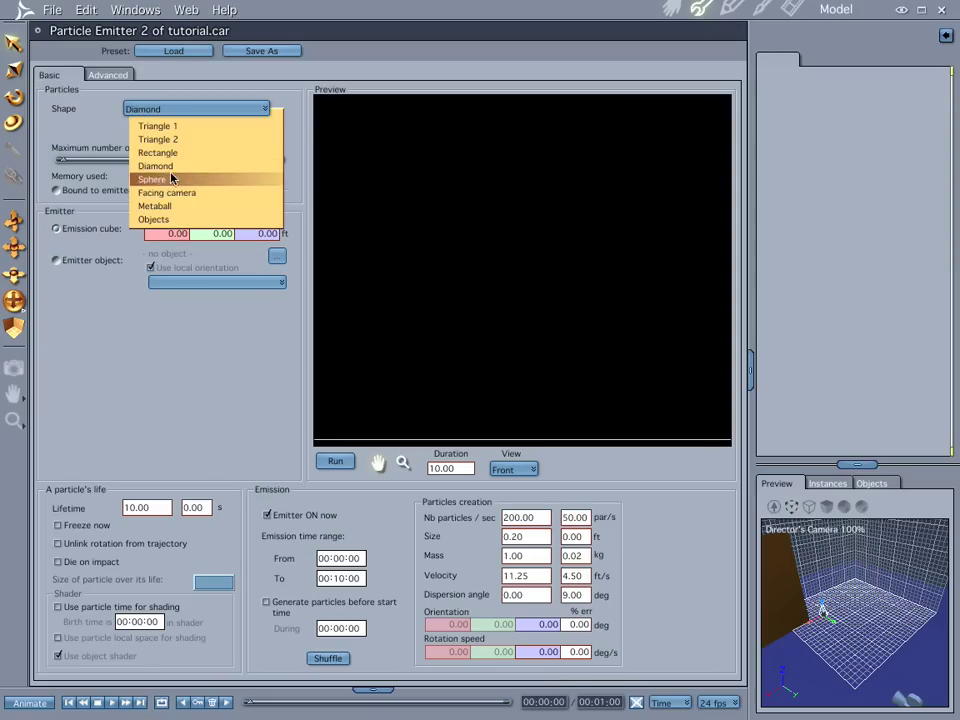
click(176, 206)
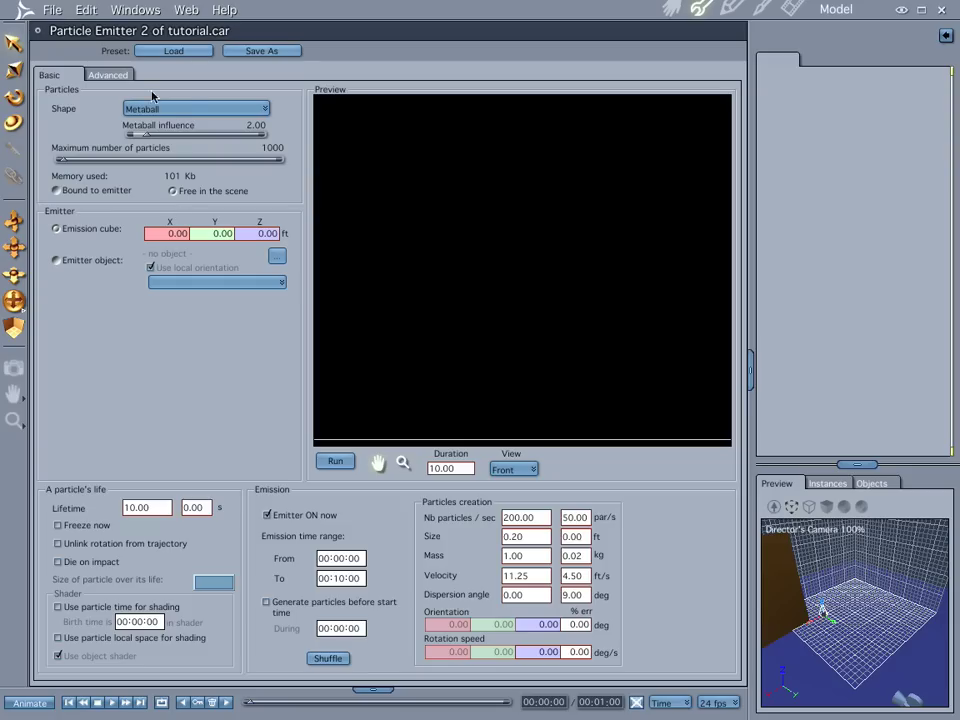
Raise the emitter's metaball influence to about 4.73 and set its maximum number of particles to 200.
click(148, 136)
drag(162, 136, 186, 145)
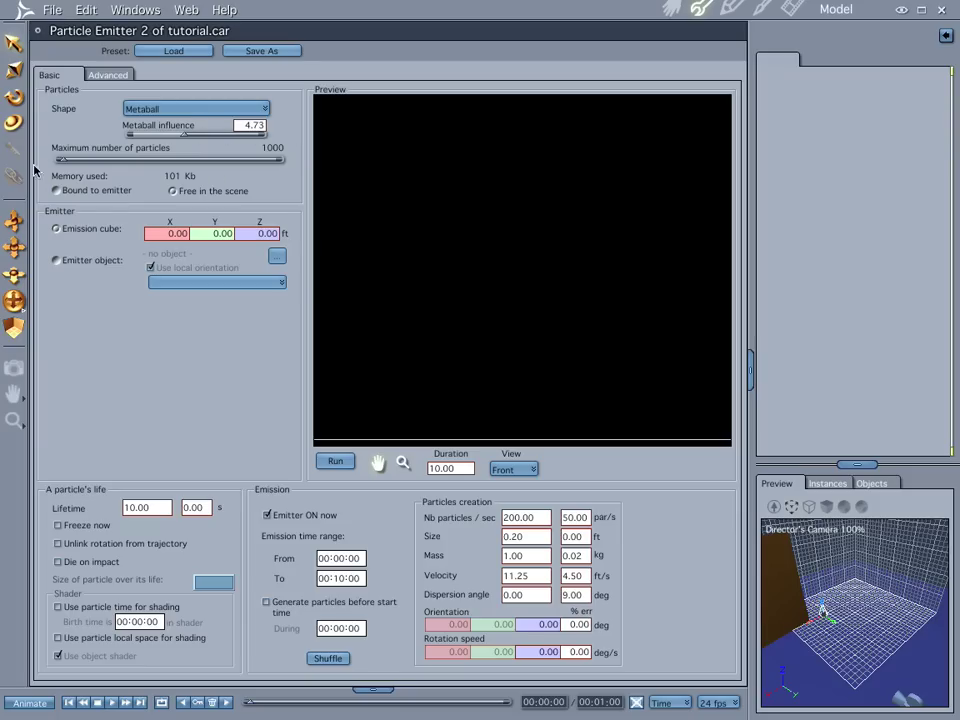
click(268, 150)
text(200)
key(Return)
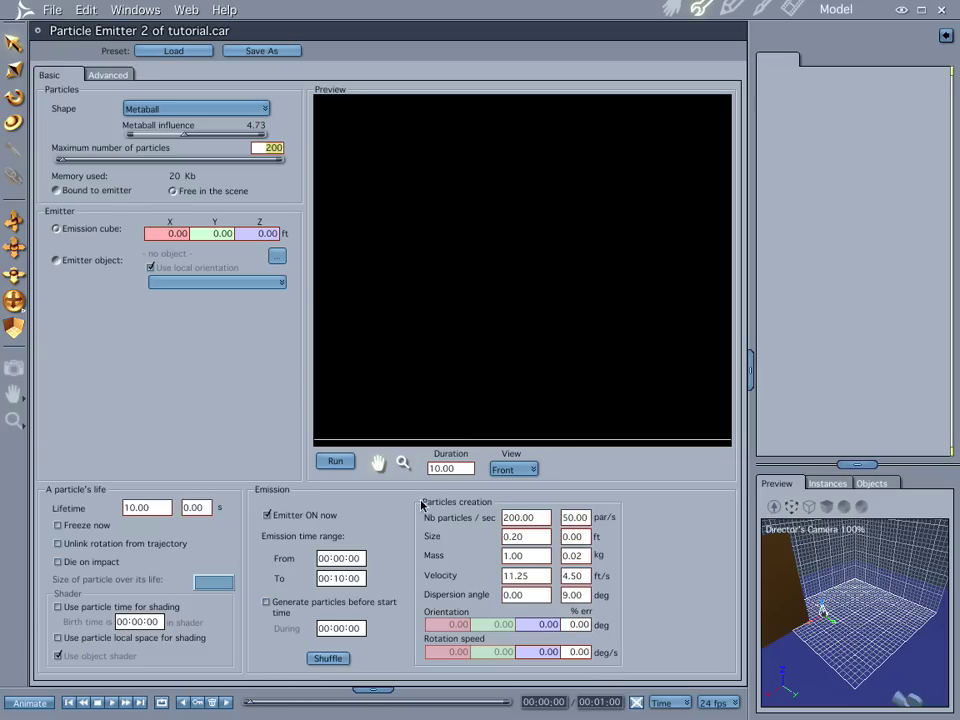
Set the created particles' size to 0.10 ft, velocity to 15 ft/s and dispersion angle variation to 3 deg.
click(537, 536)
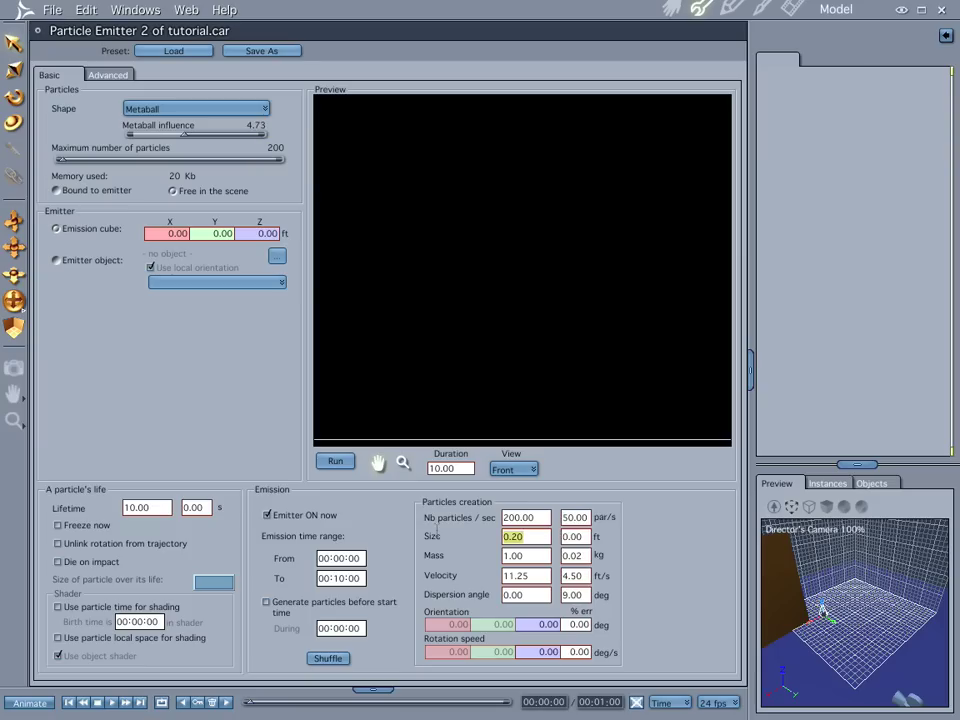
text(.10)
key(Return)
click(530, 575)
text(15)
key(Return)
click(578, 595)
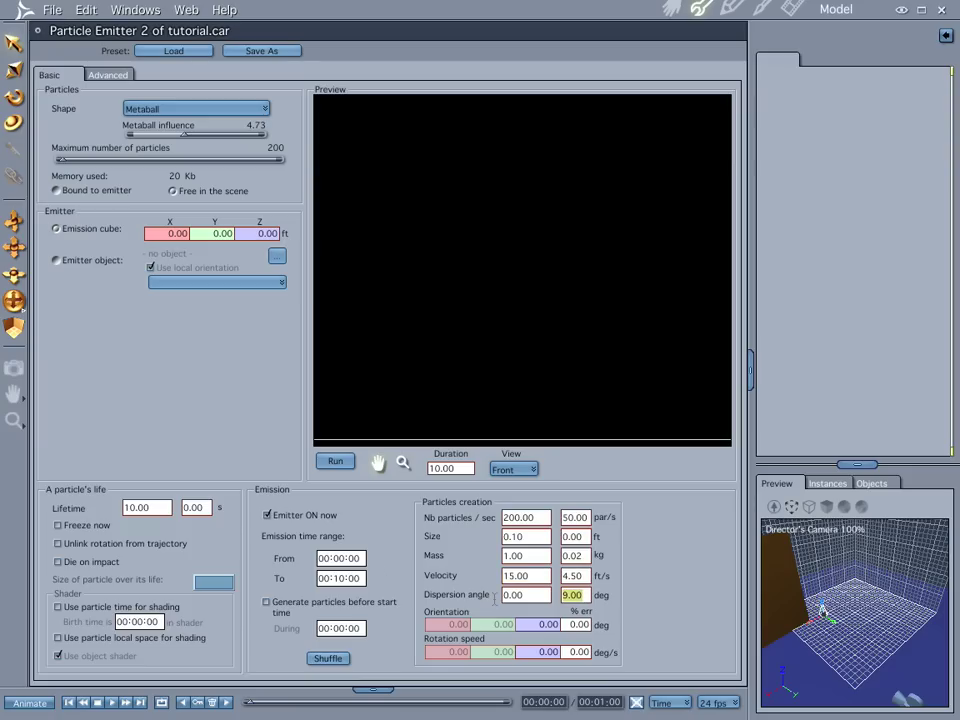
text(3)
key(Return)
click(100, 75)
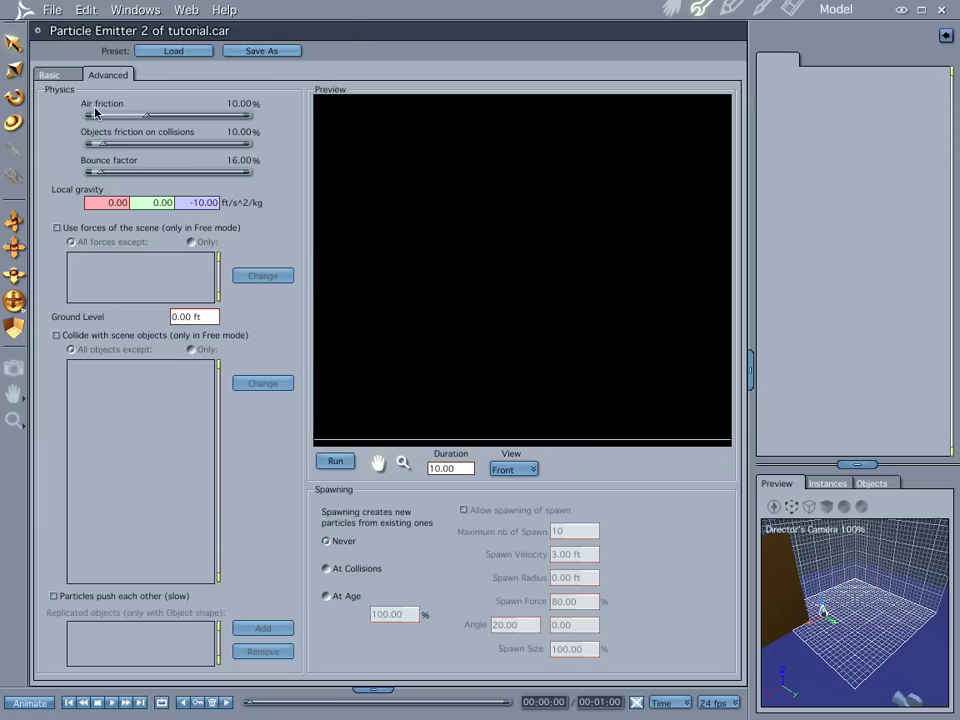
Return to the Assemble room and delete the shaded plane from the scene.
click(673, 8)
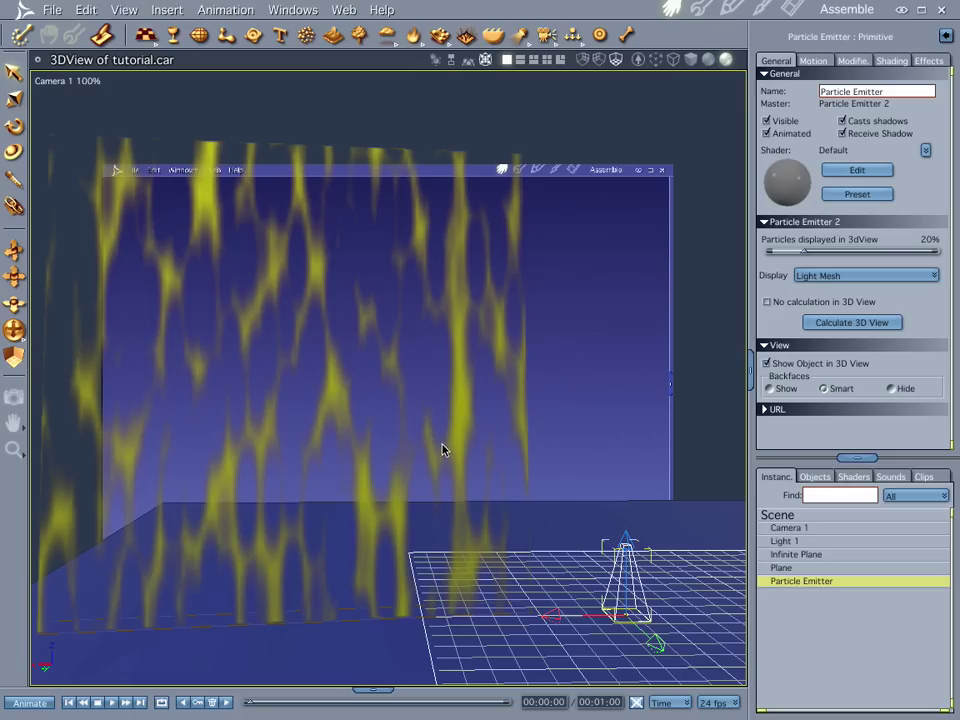
click(316, 289)
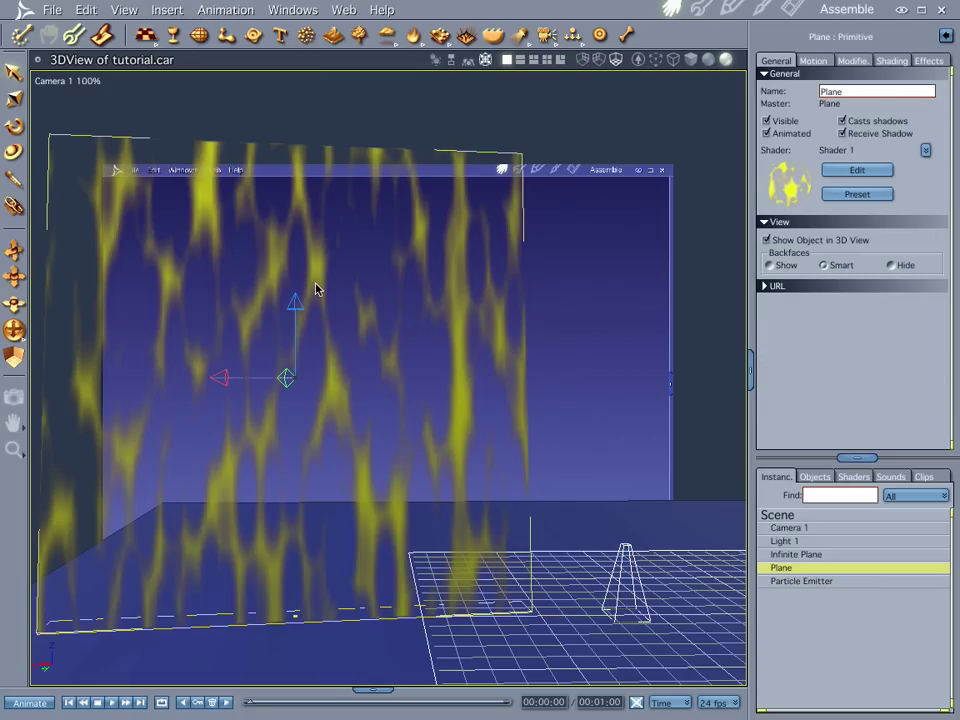
key(Delete)
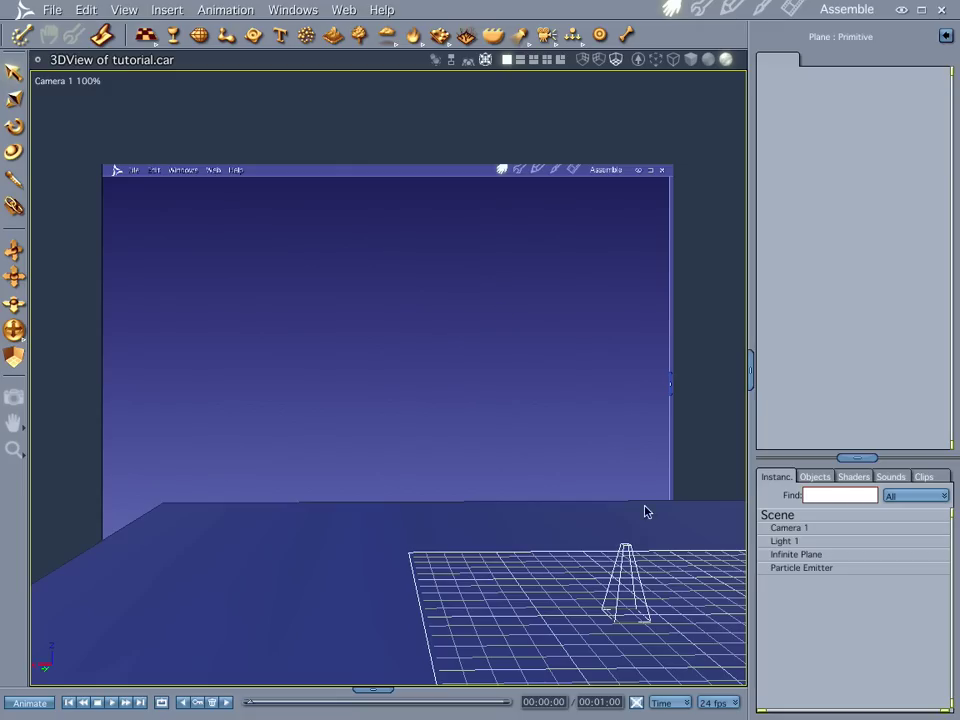
Center the camera on the particle emitter, render the frame at 00:00:15 and return to the Assemble room.
click(625, 575)
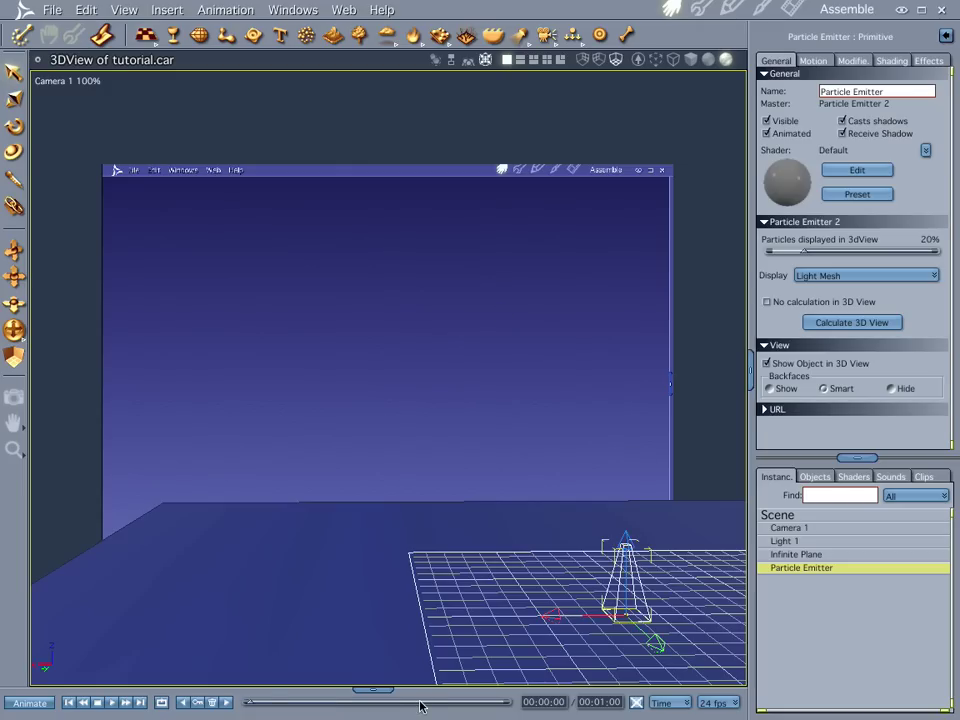
click(414, 703)
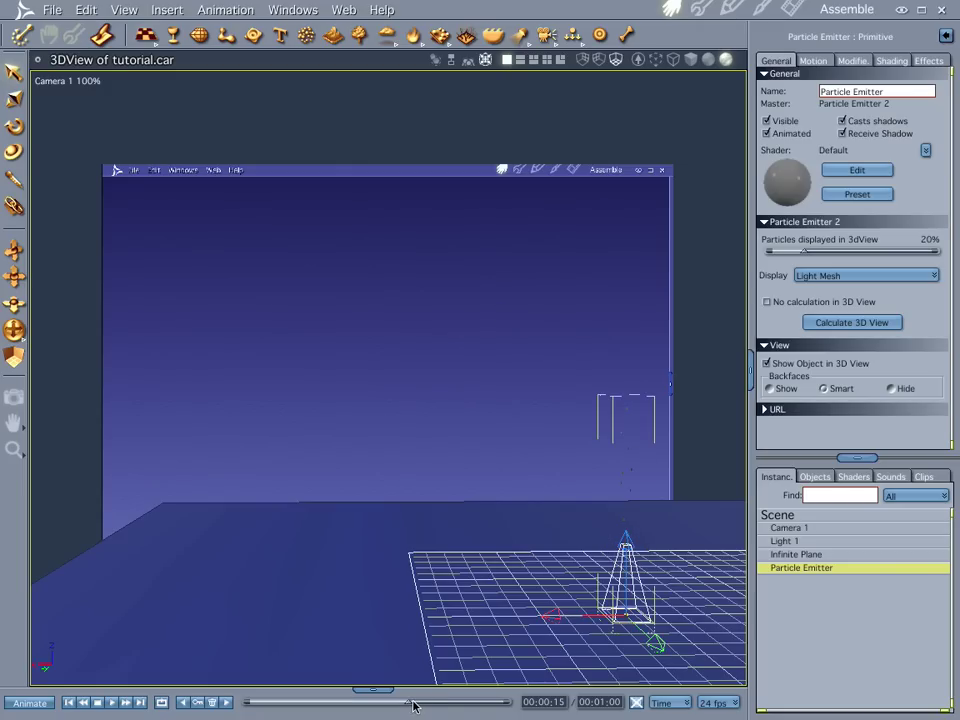
key(ctrl+shift+c)
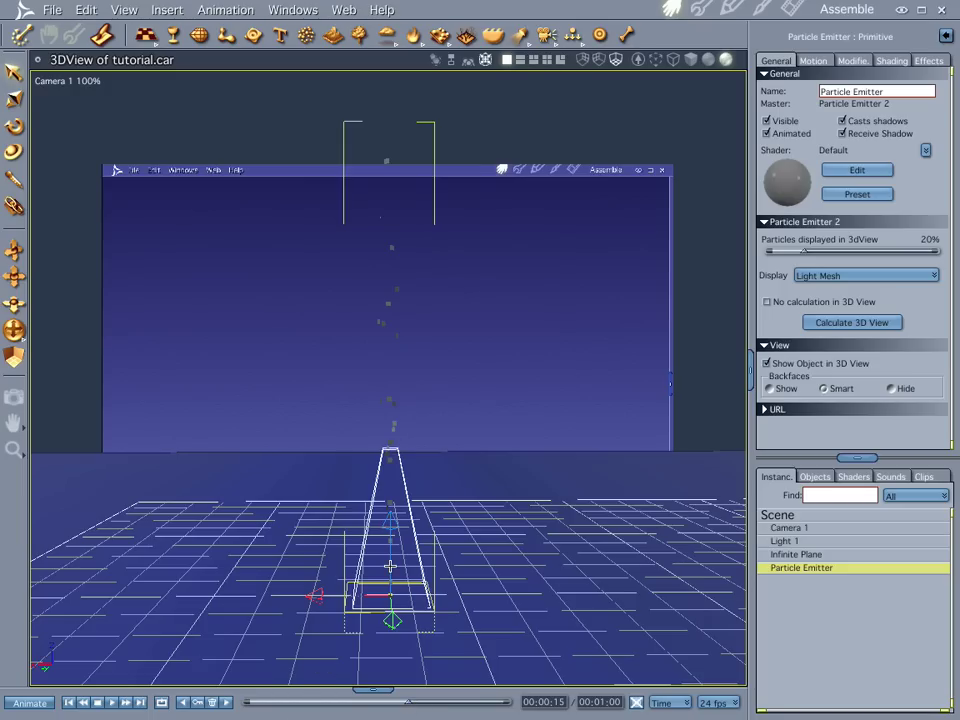
key(ctrl+r)
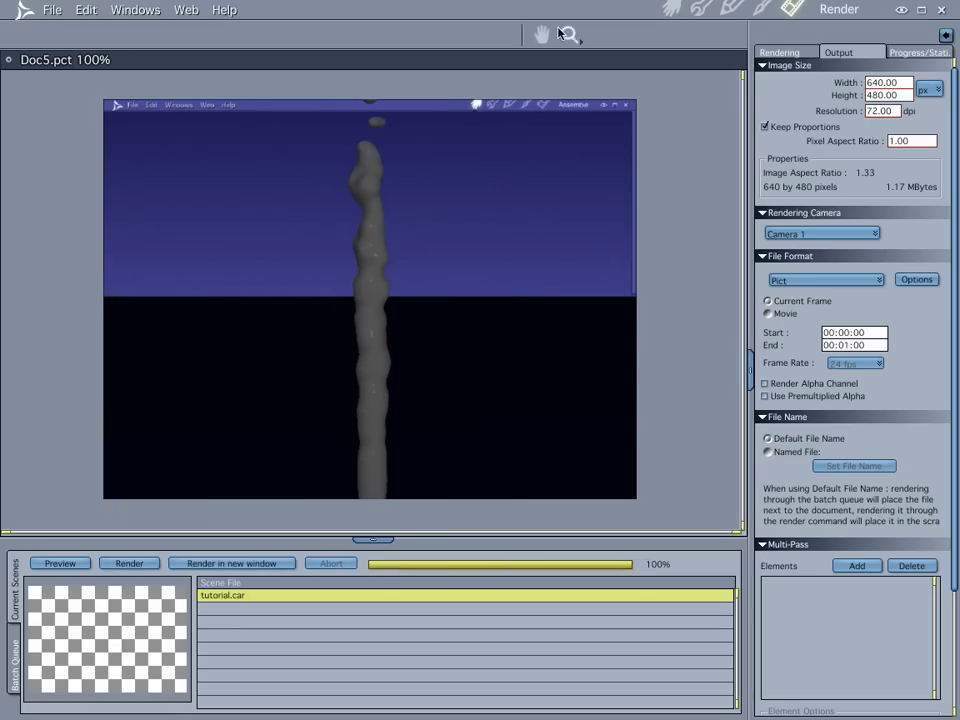
click(671, 10)
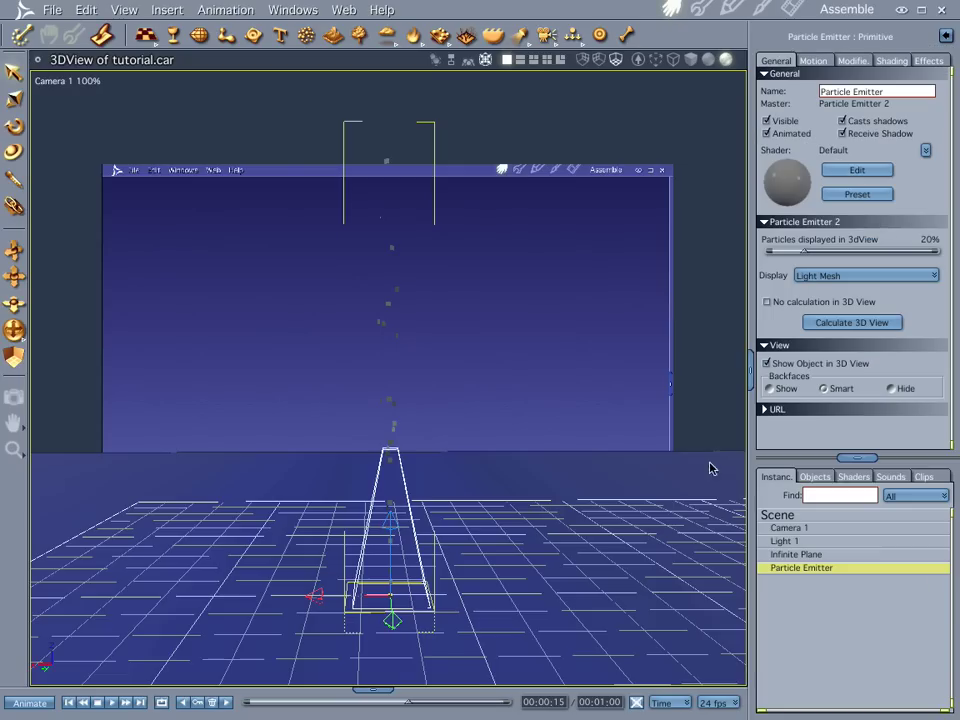
Rewind the timeline to the start and apply Shader 1 to the particle emitter.
click(891, 478)
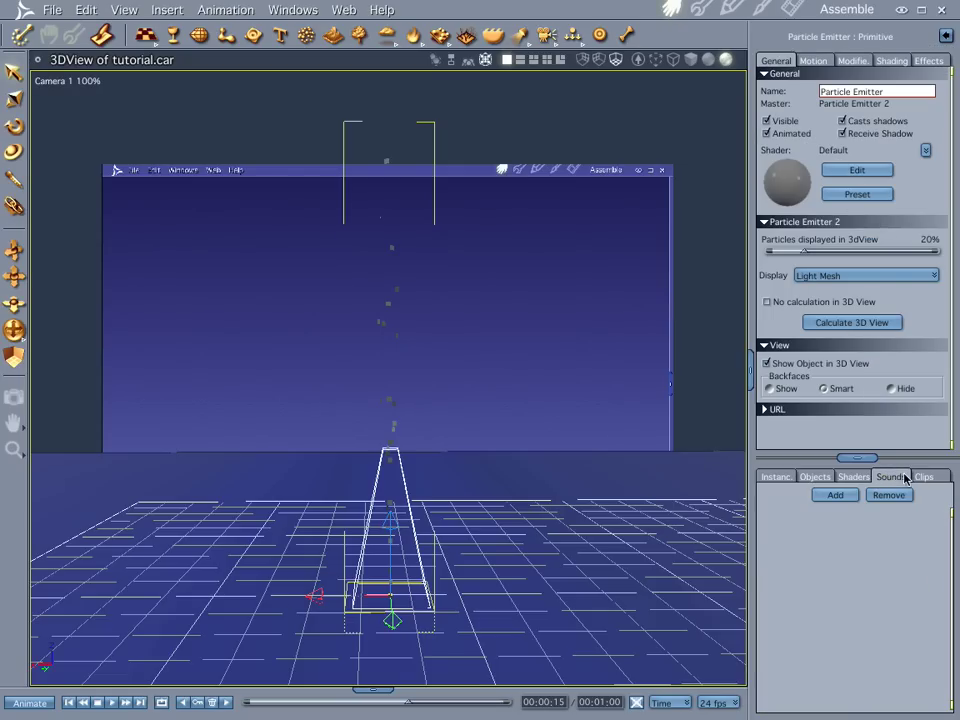
click(853, 477)
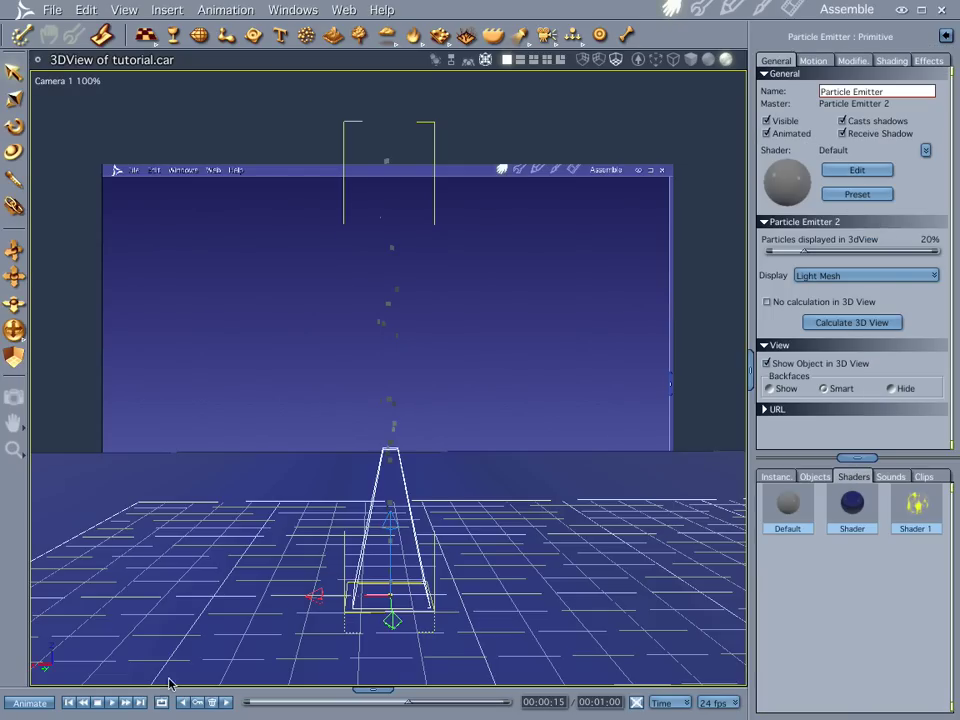
click(69, 703)
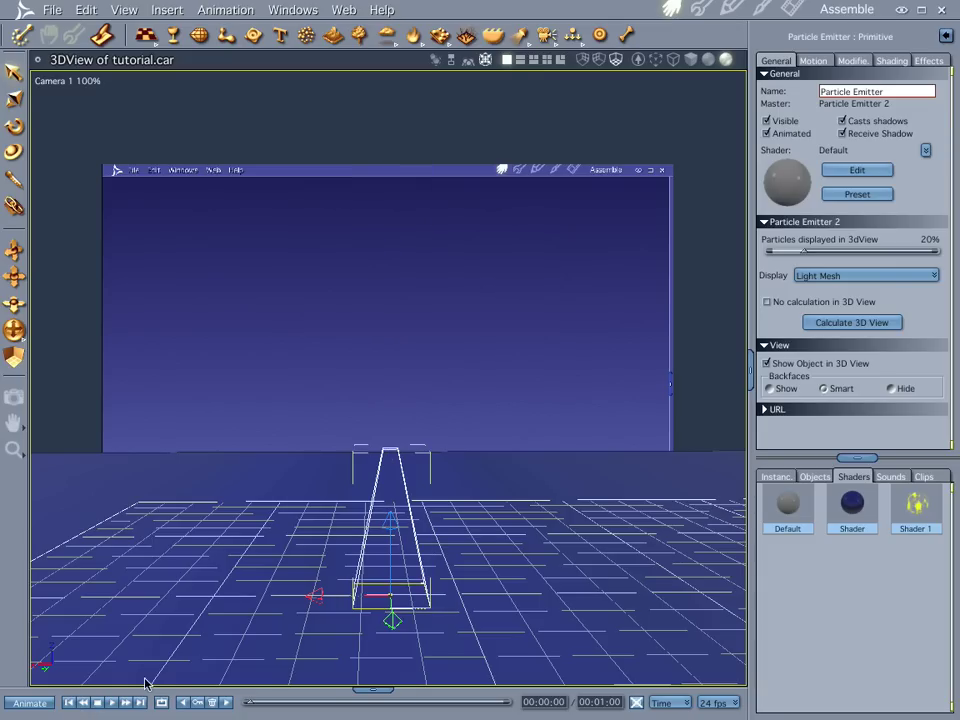
mouse_move(917, 508)
mouse_down()
mouse_move(503, 508)
mouse_move(390, 474)
mouse_move(928, 500)
mouse_move(915, 501)
mouse_up()
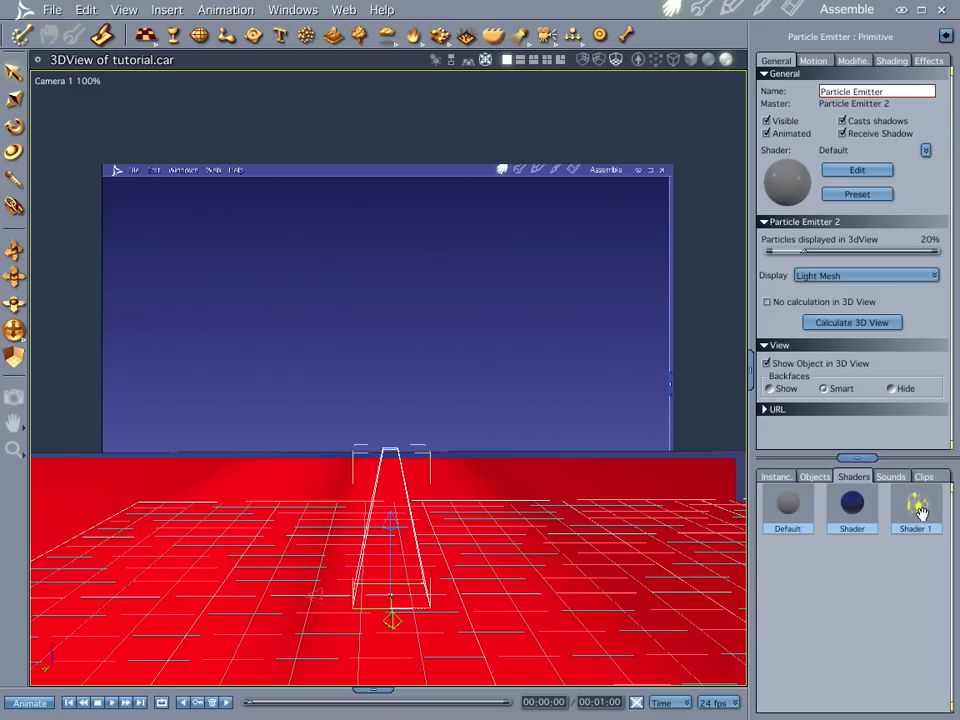
click(775, 477)
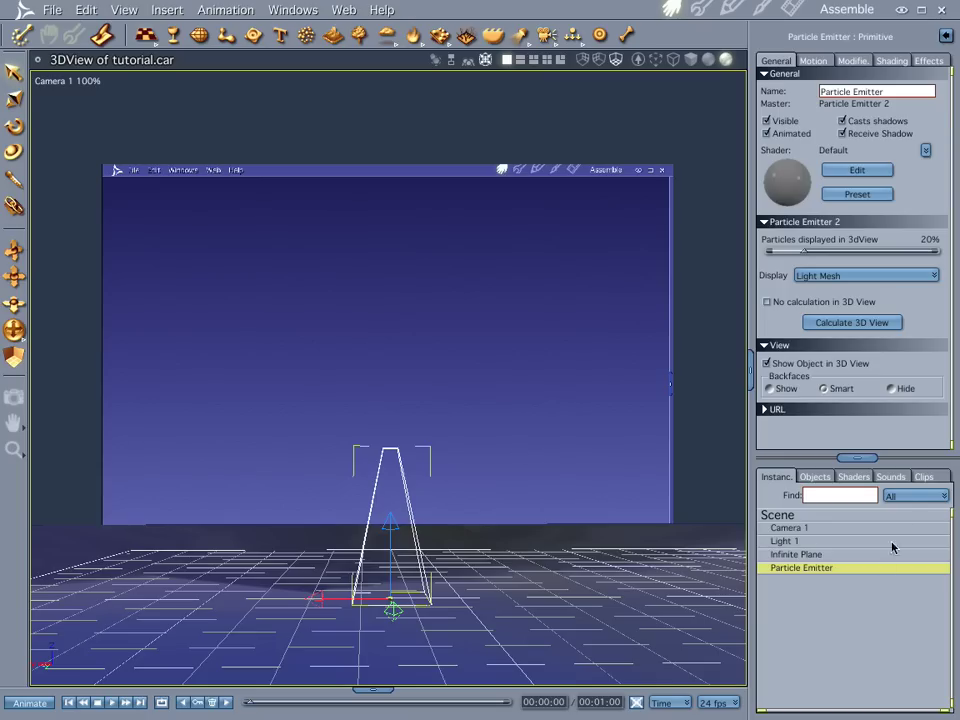
click(858, 477)
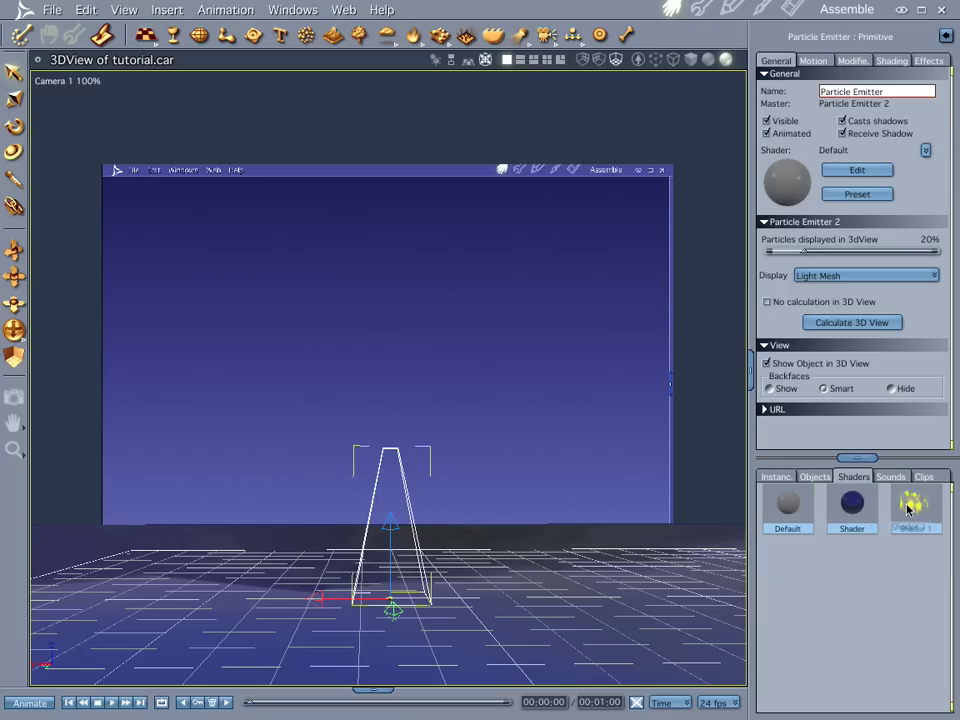
drag(908, 509, 411, 478)
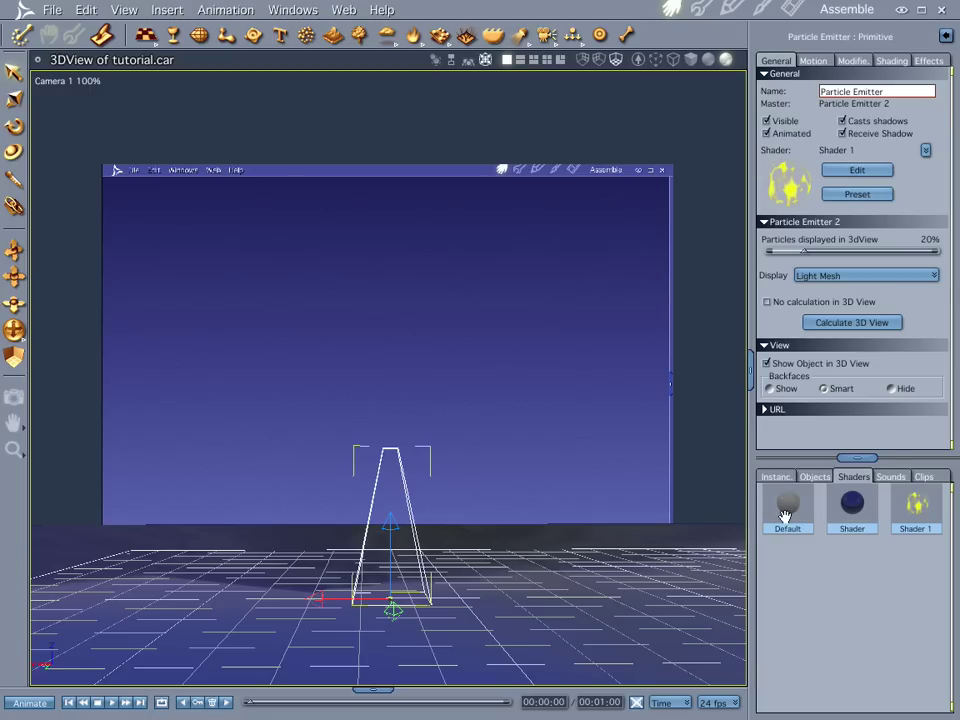
Render the frame at 00:00:12 to check the shaded particle stream and return to the Assemble room.
click(381, 702)
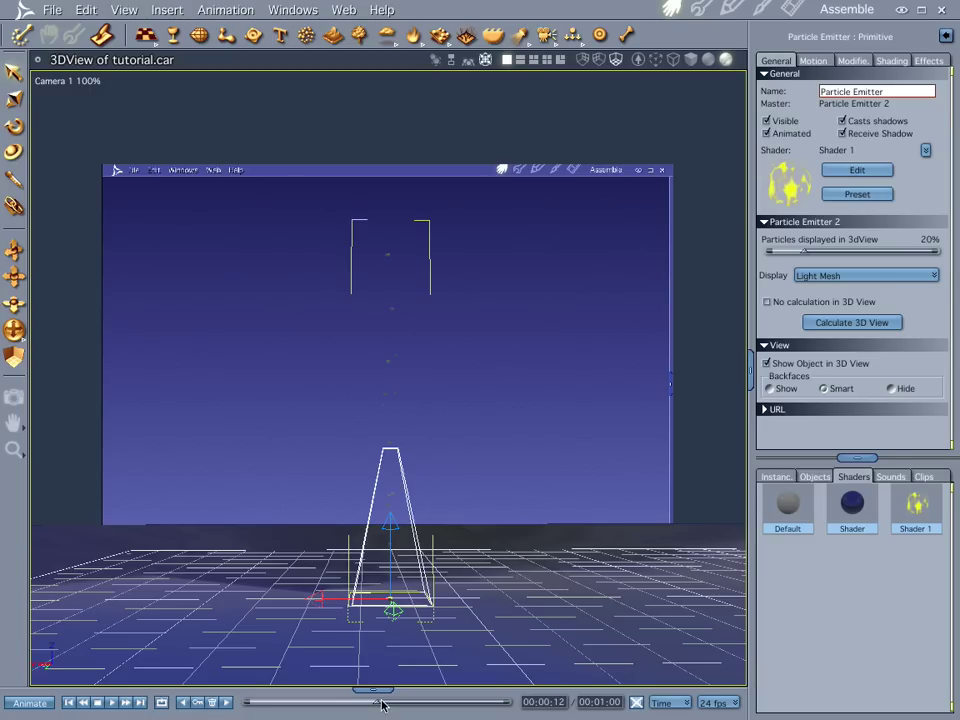
key(ctrl+r)
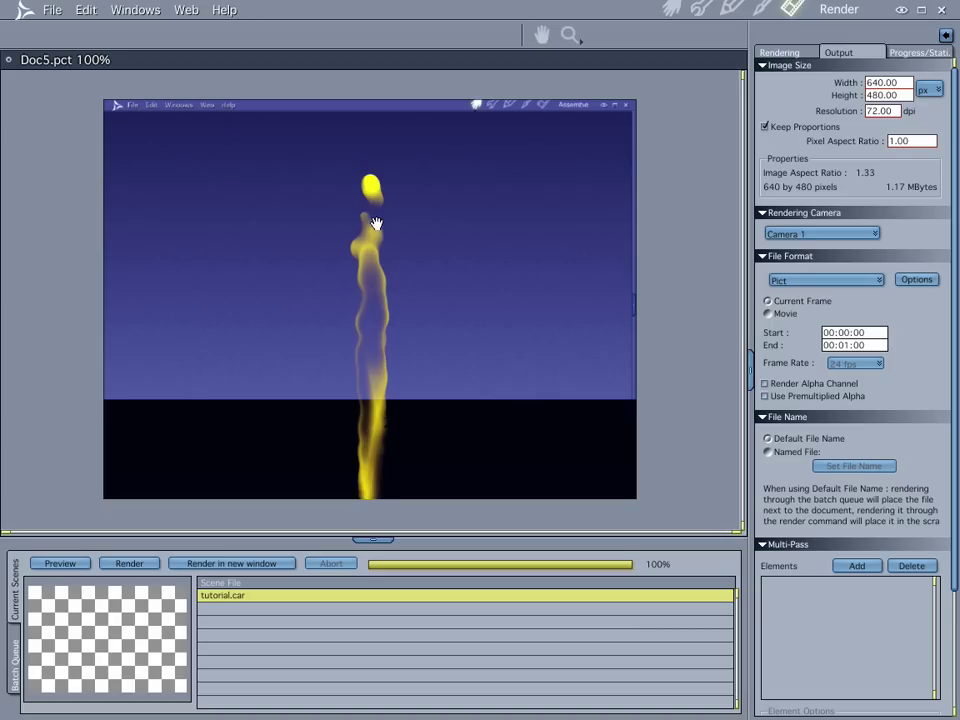
click(668, 9)
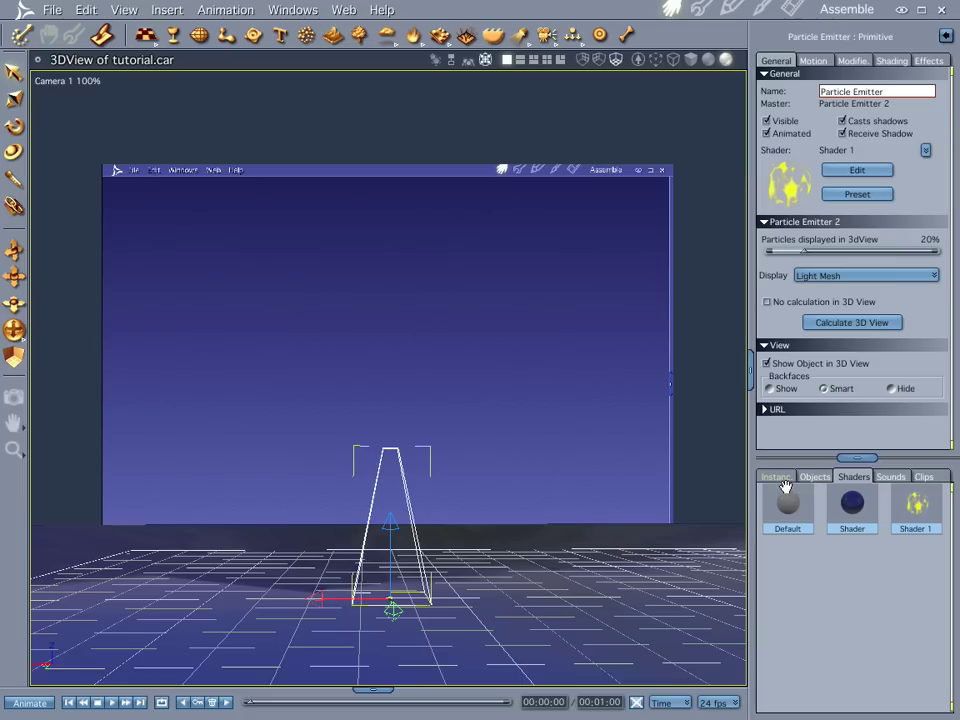
Reopen the particle emitter, raise its metaball influence further and render a frame from the middle of the timeline.
click(789, 476)
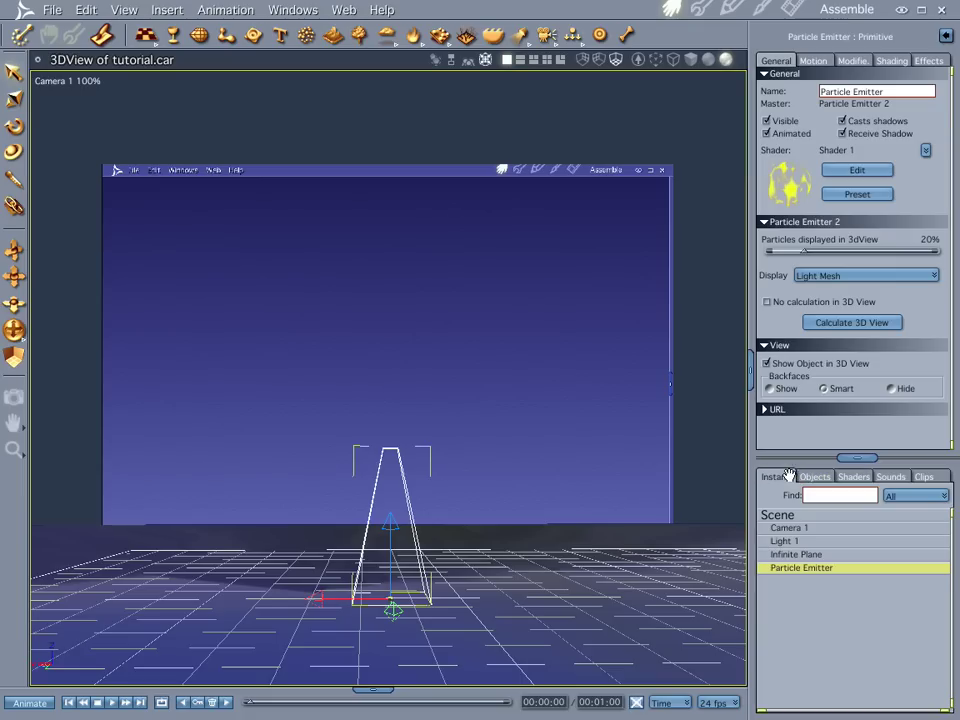
double_click(805, 568)
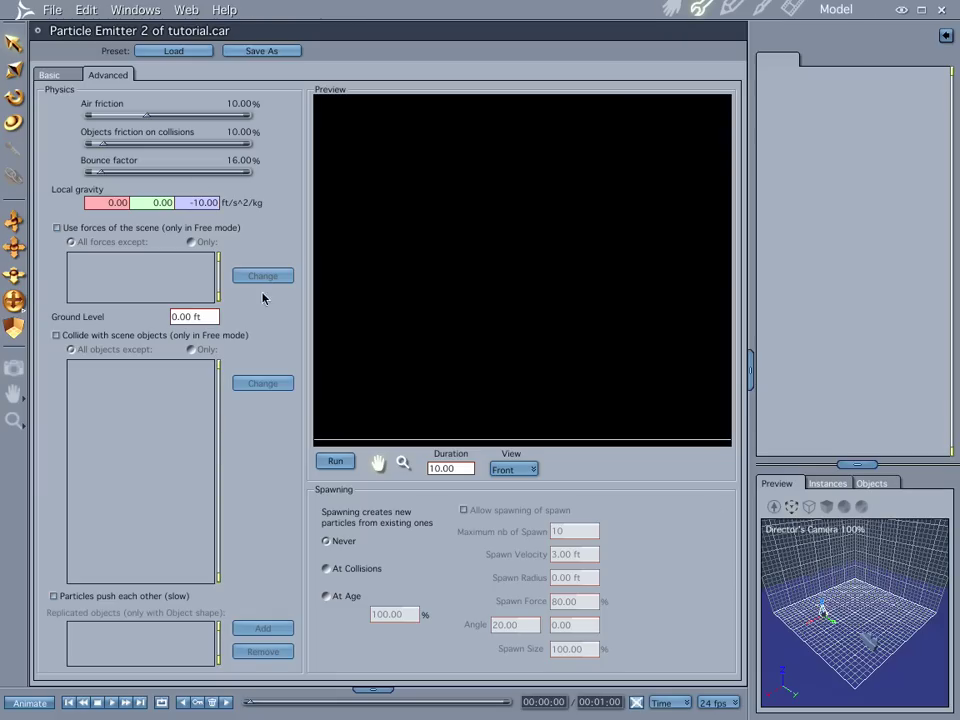
click(47, 75)
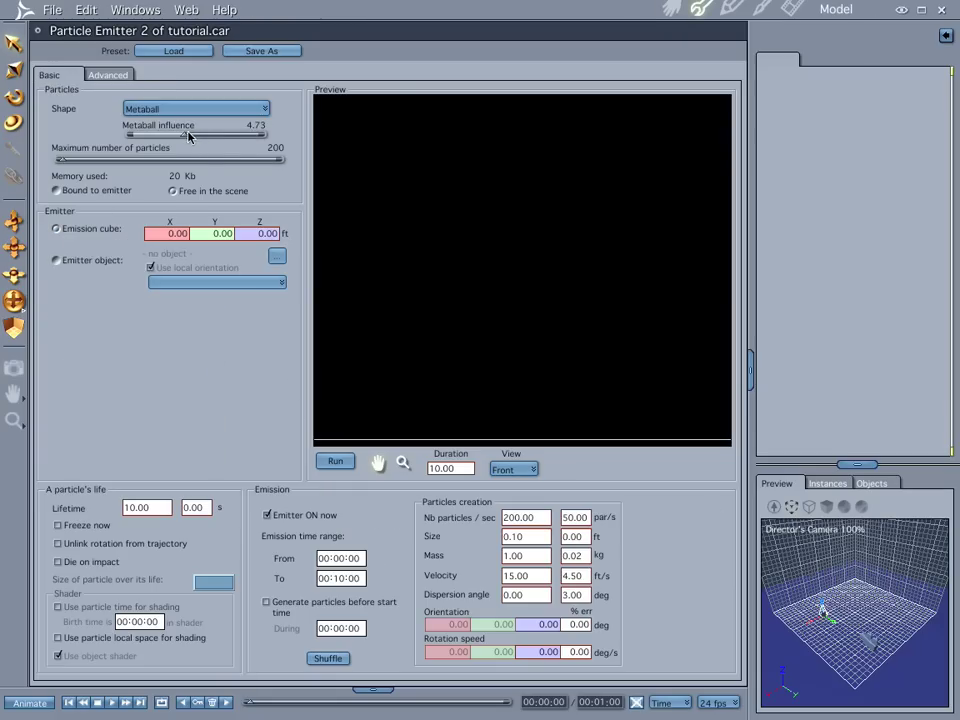
drag(186, 134, 212, 145)
click(390, 702)
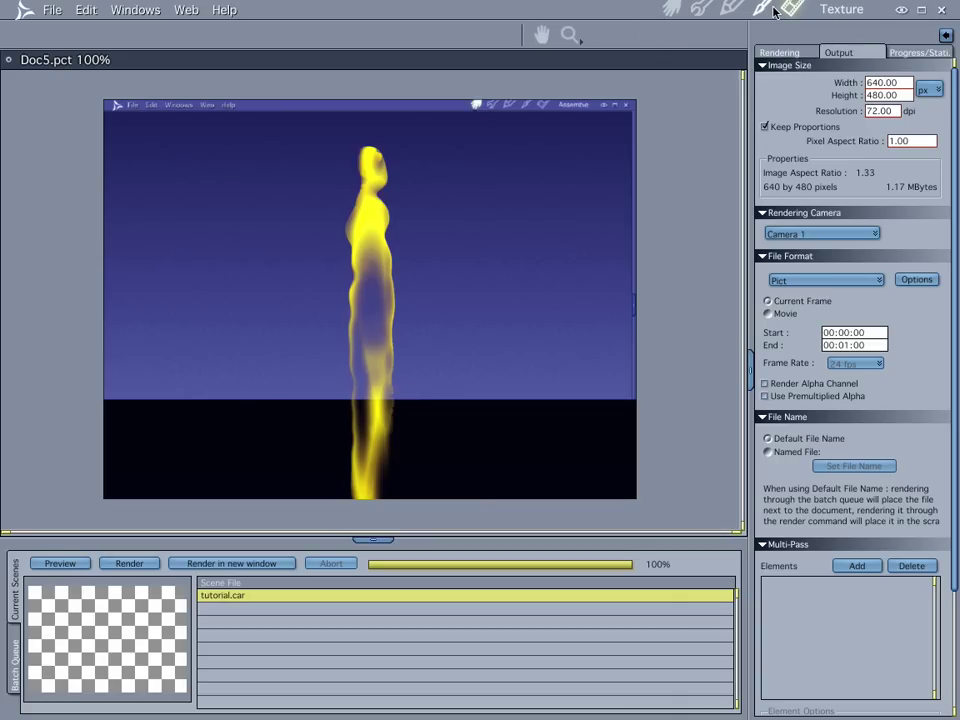
Switch to QuickTime Player, play the finished flame movie Doc4.mov, pause it and return to the Carrara render.
key(super+Tab)
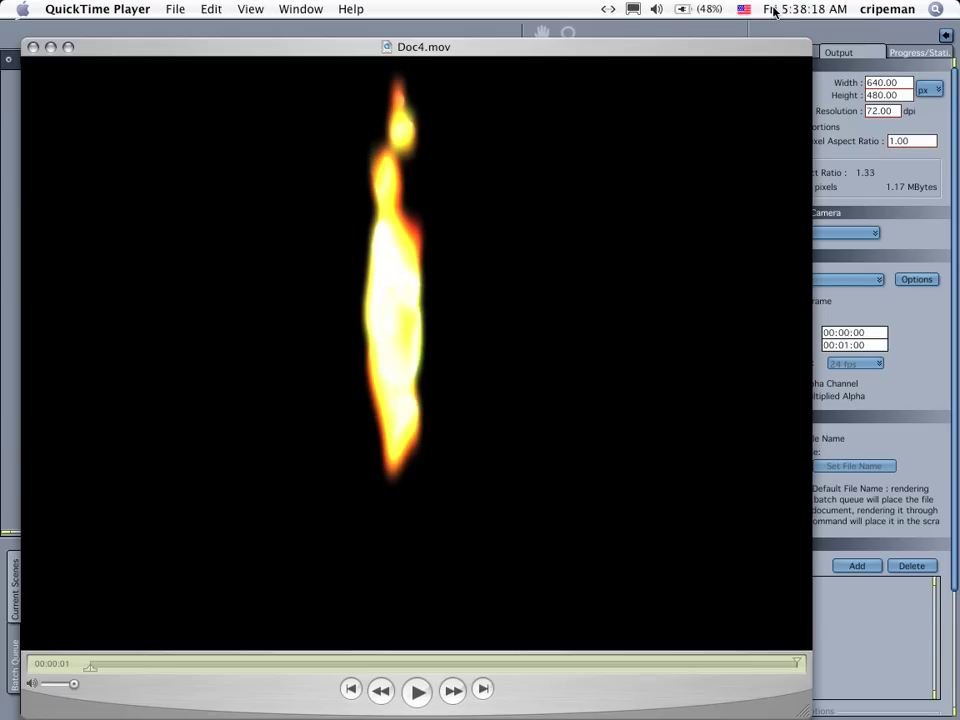
key(space)
key(space)
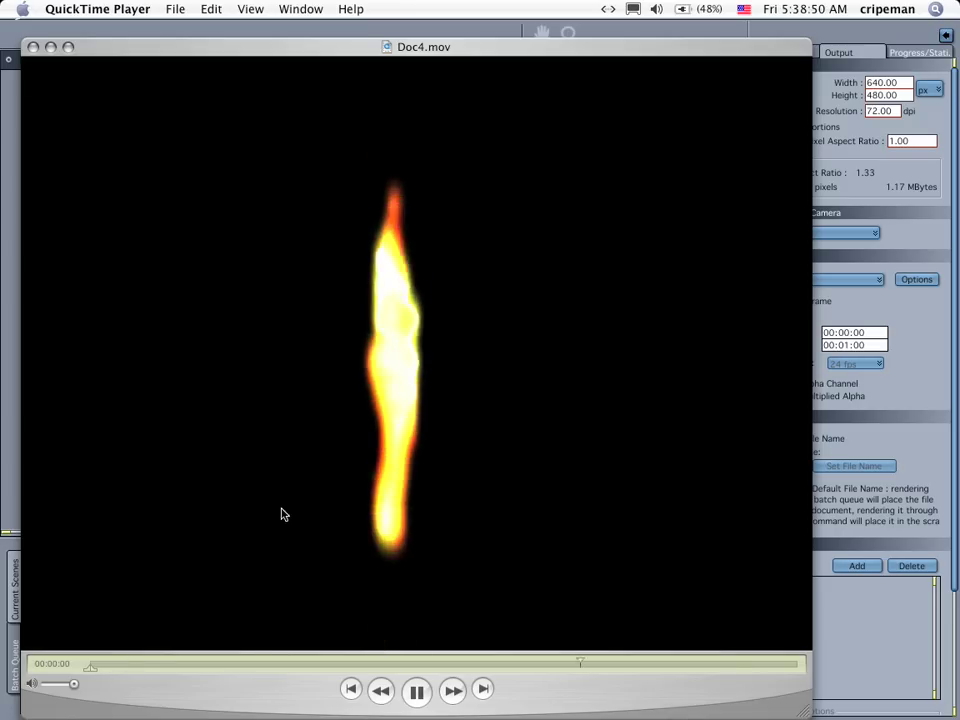
click(417, 691)
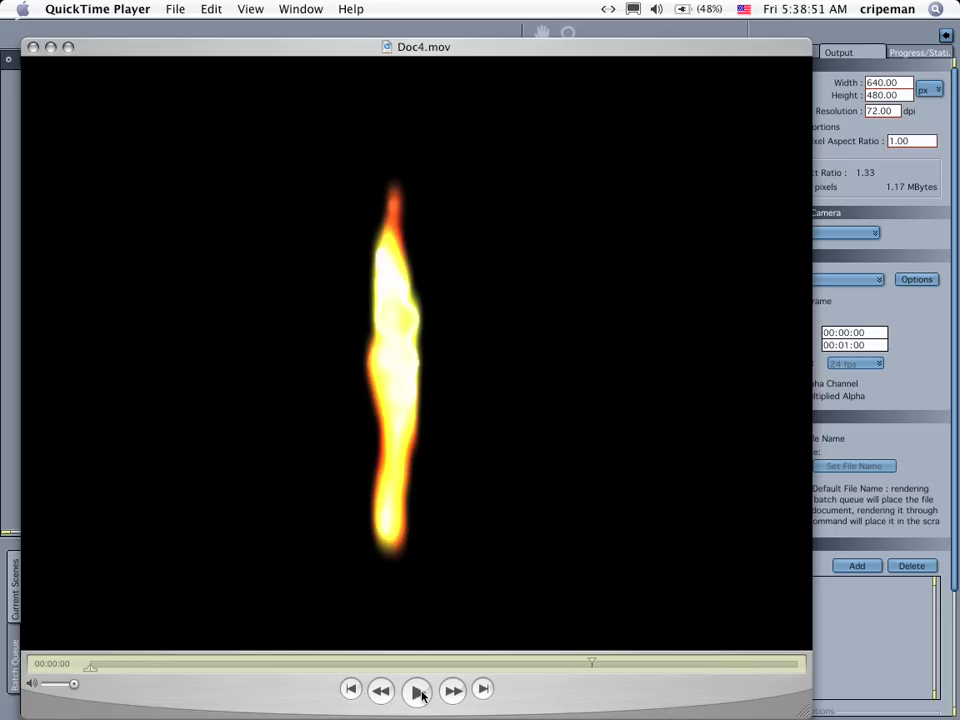
click(855, 50)
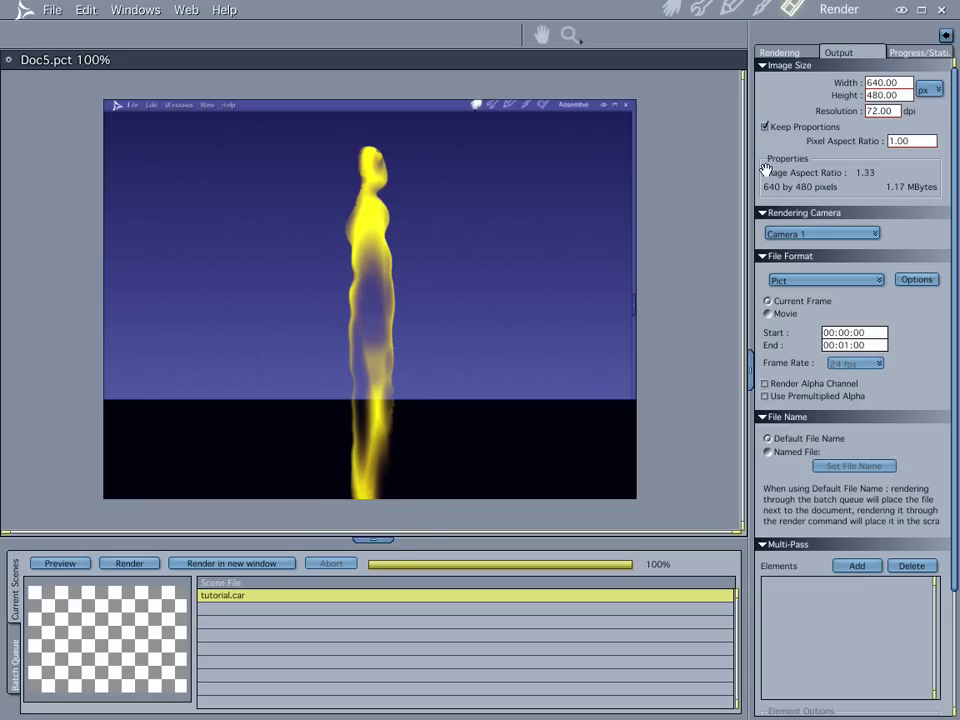
Return to the Assemble room and add a Glare filter to the scene.
click(672, 9)
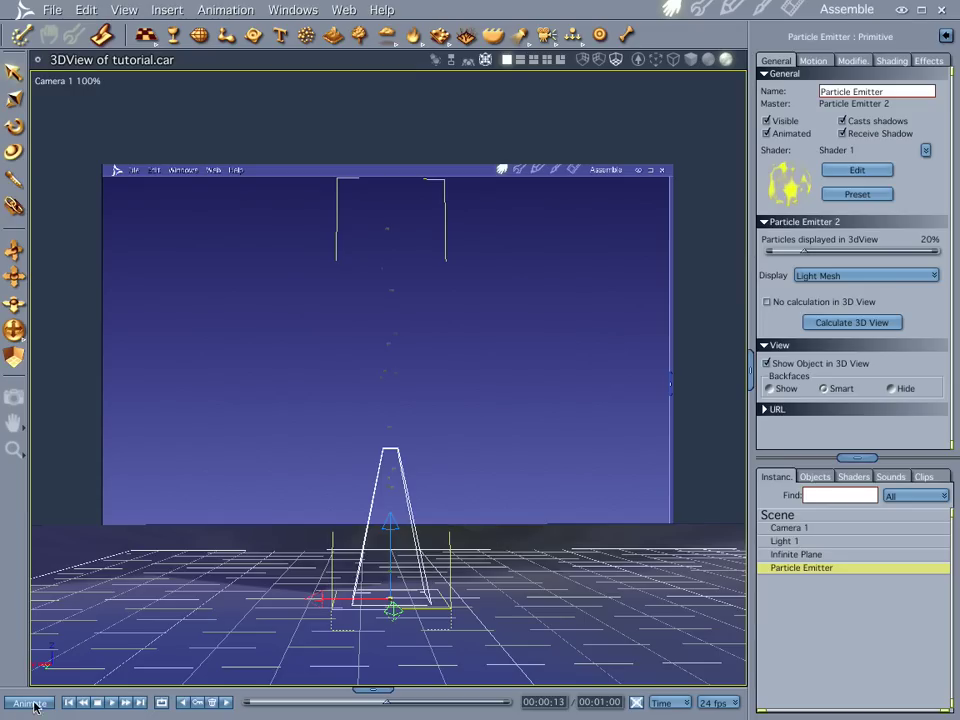
click(776, 512)
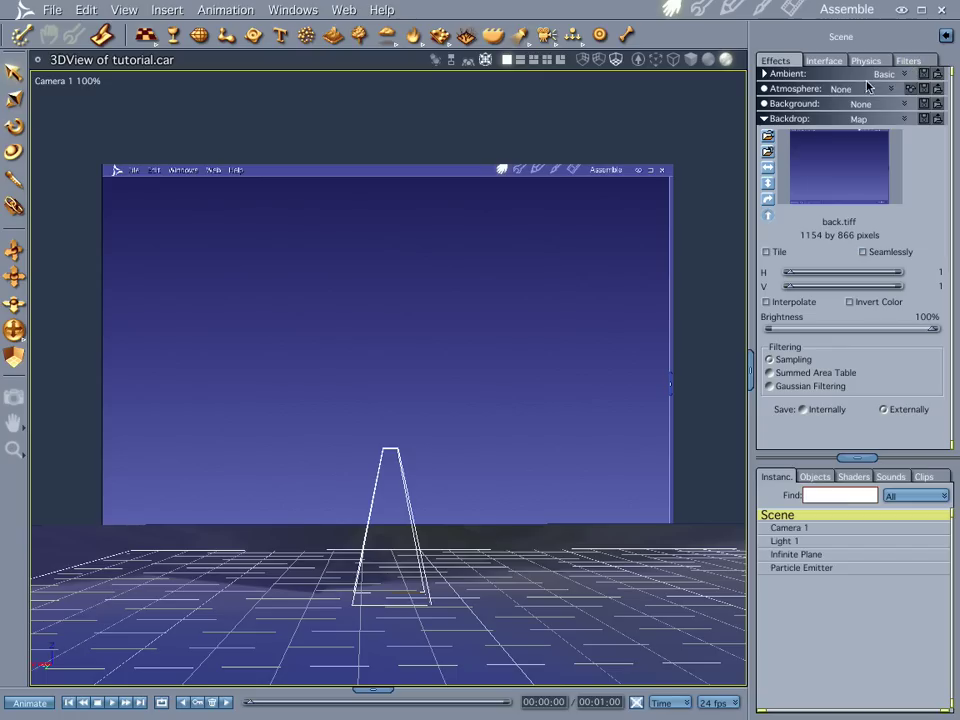
click(910, 62)
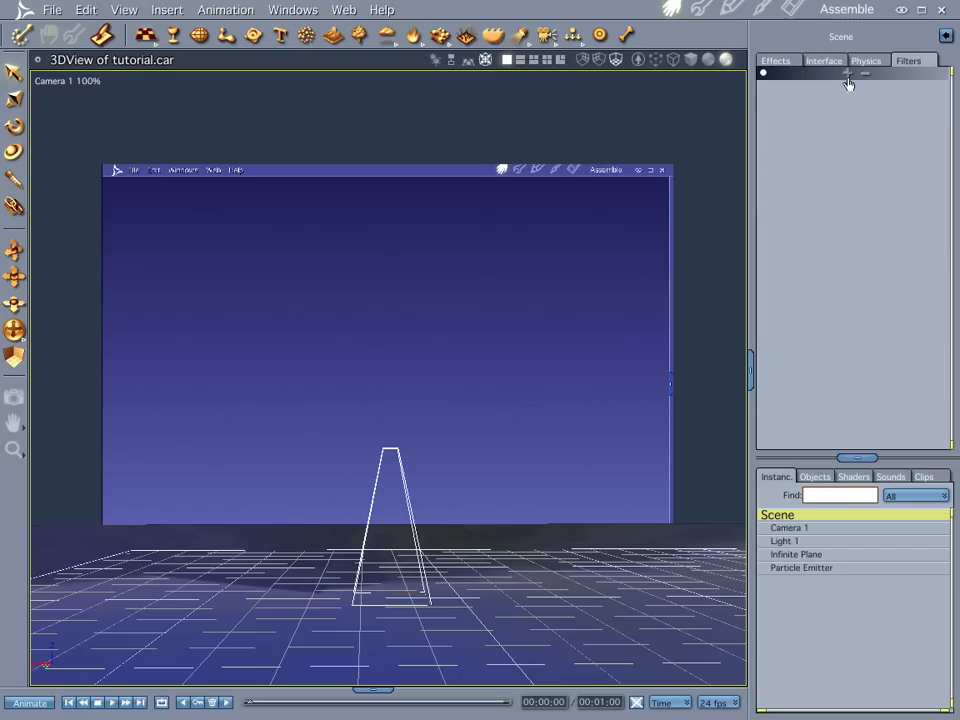
click(847, 76)
click(837, 104)
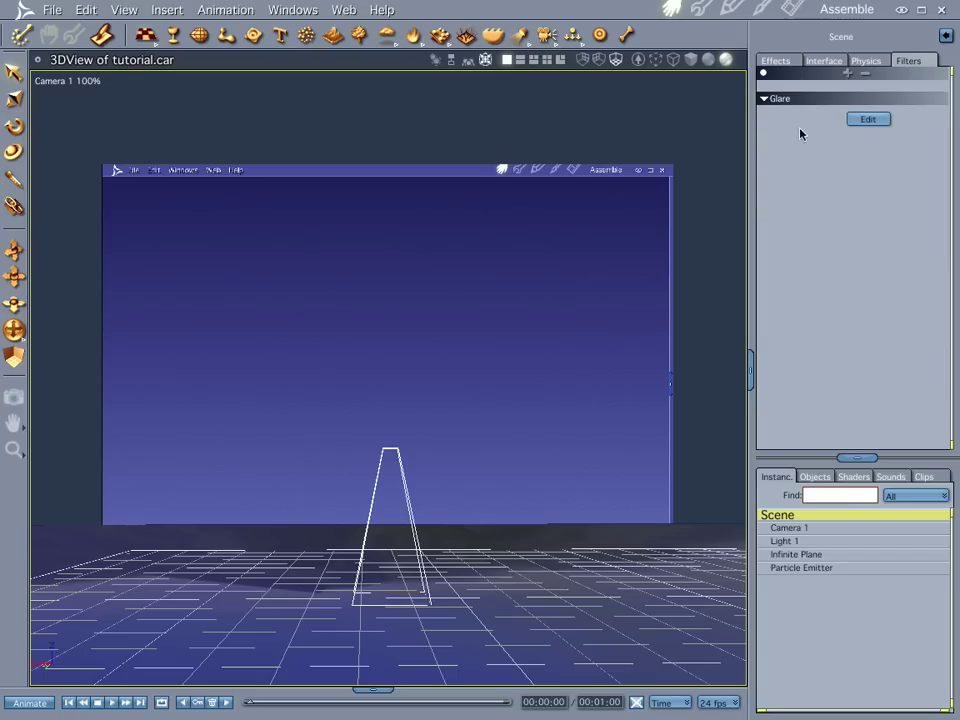
Move the timeline to 00:00:12, set the Glare filter's intensity to 47 and enable automatic preview updates.
click(868, 120)
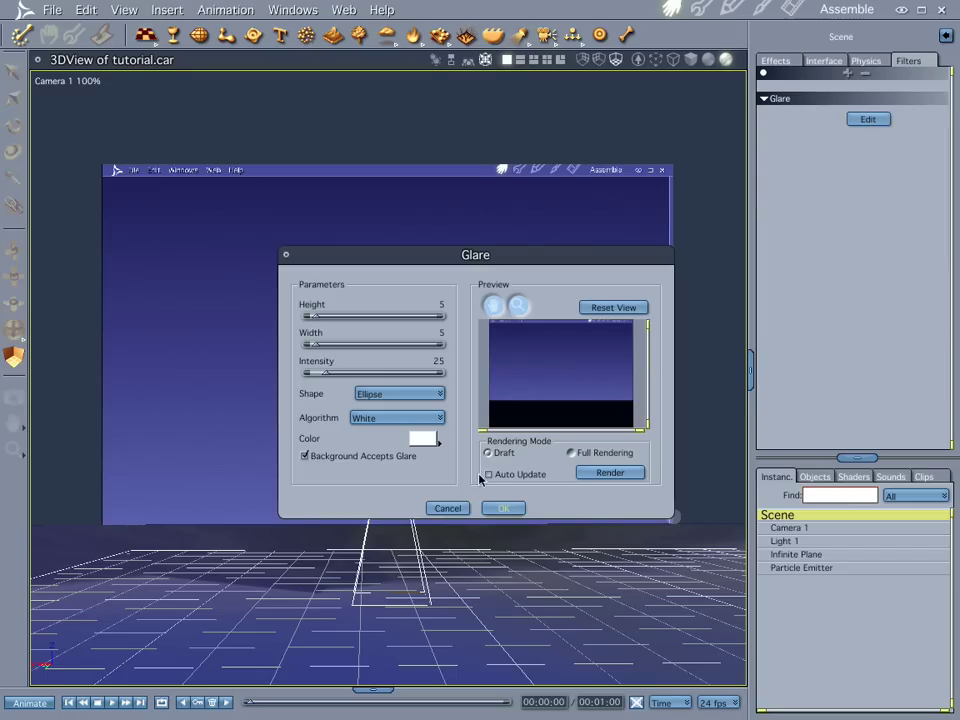
click(447, 509)
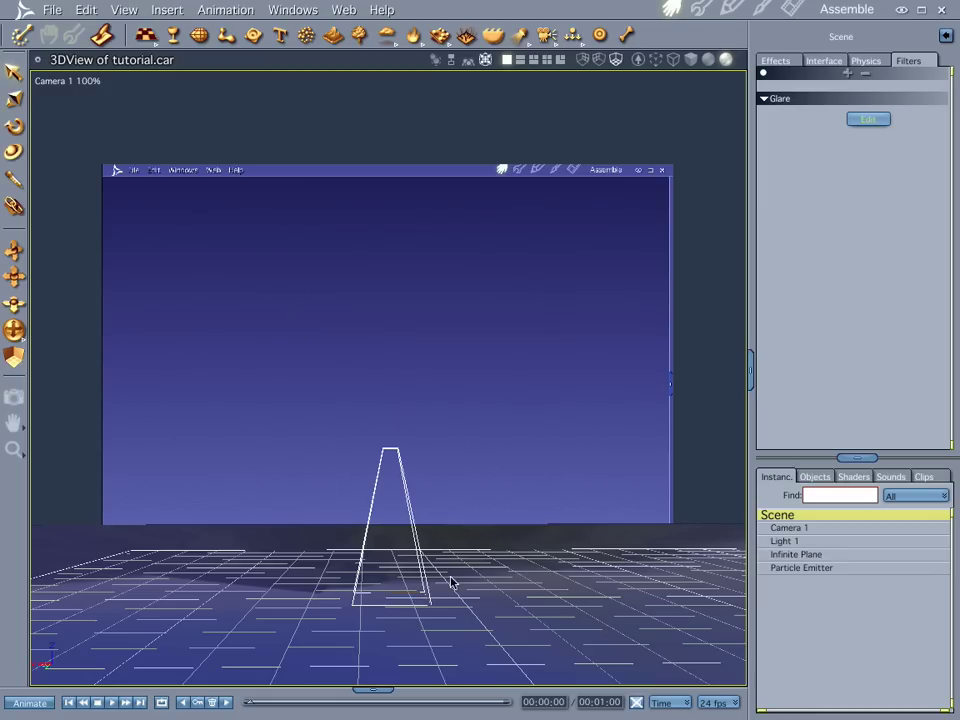
key(space)
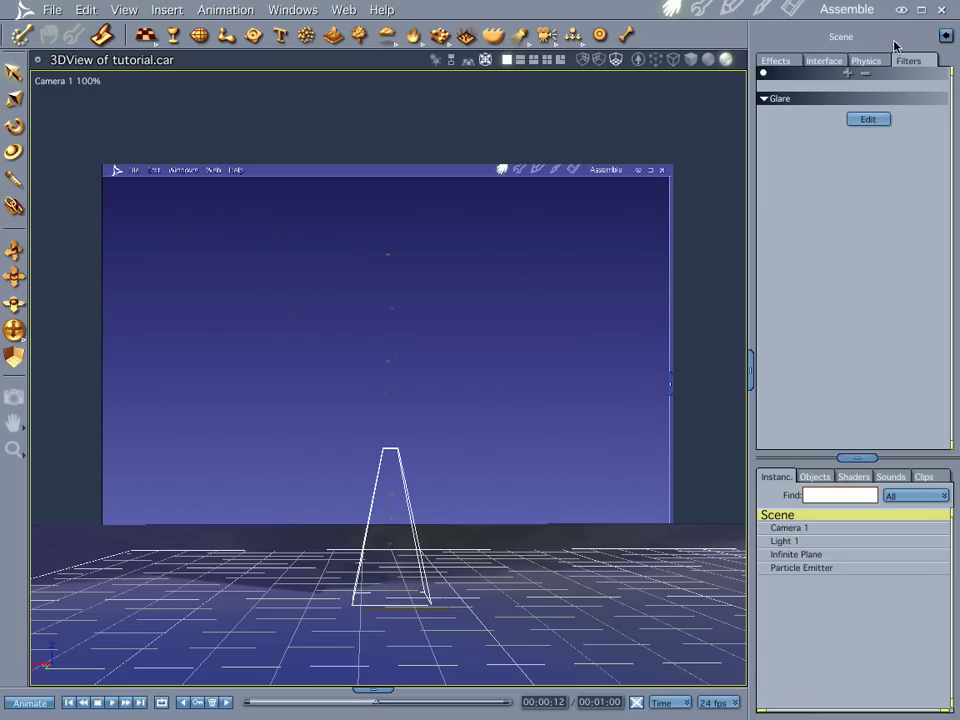
click(867, 121)
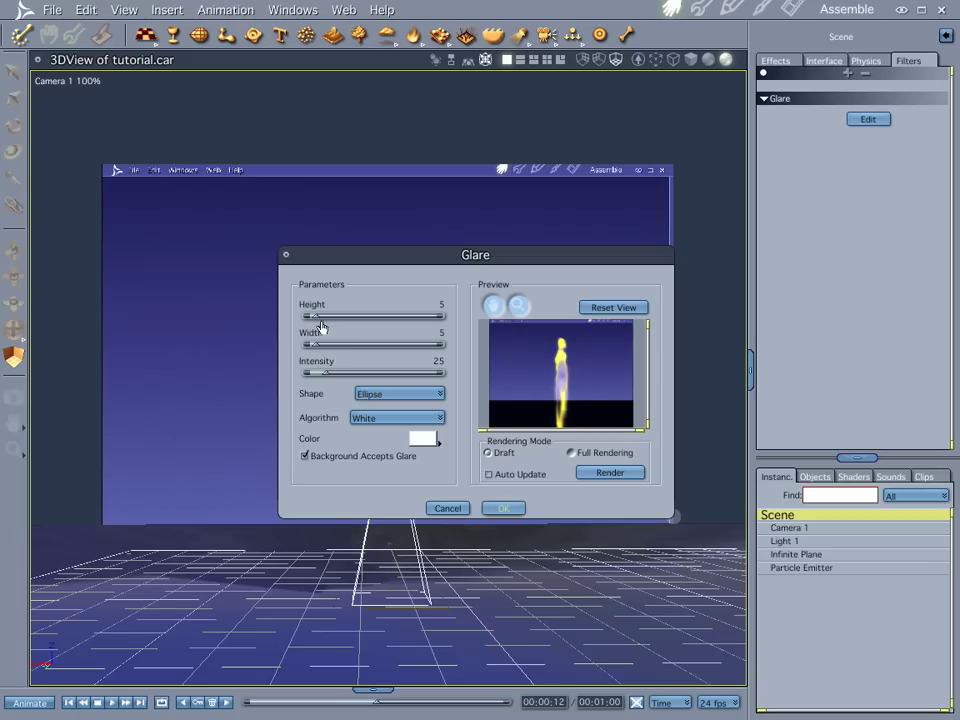
drag(326, 374, 346, 378)
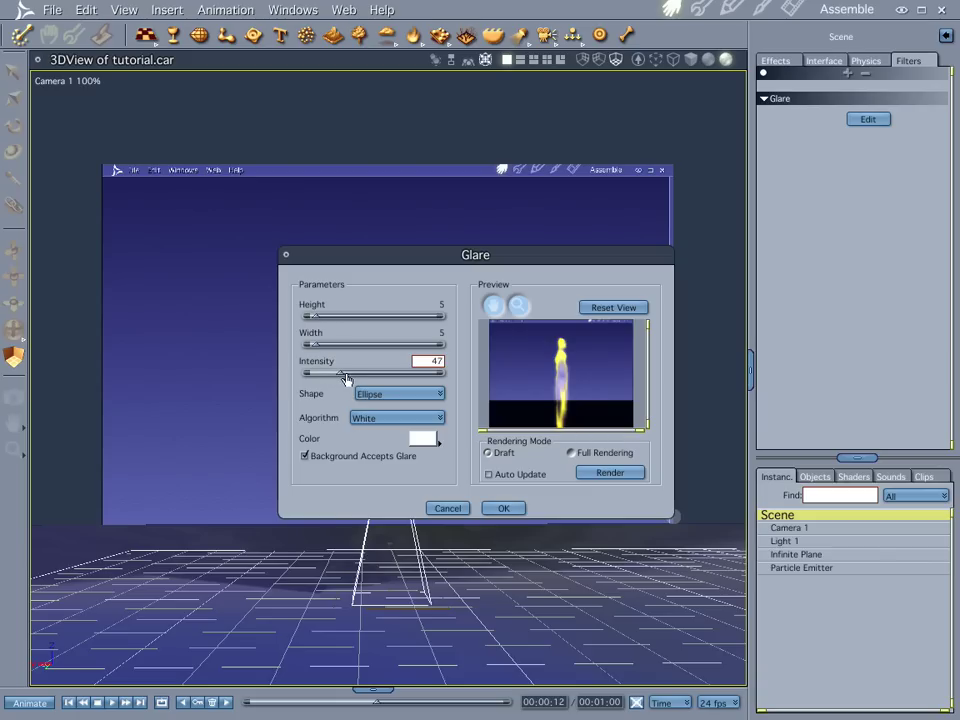
click(494, 475)
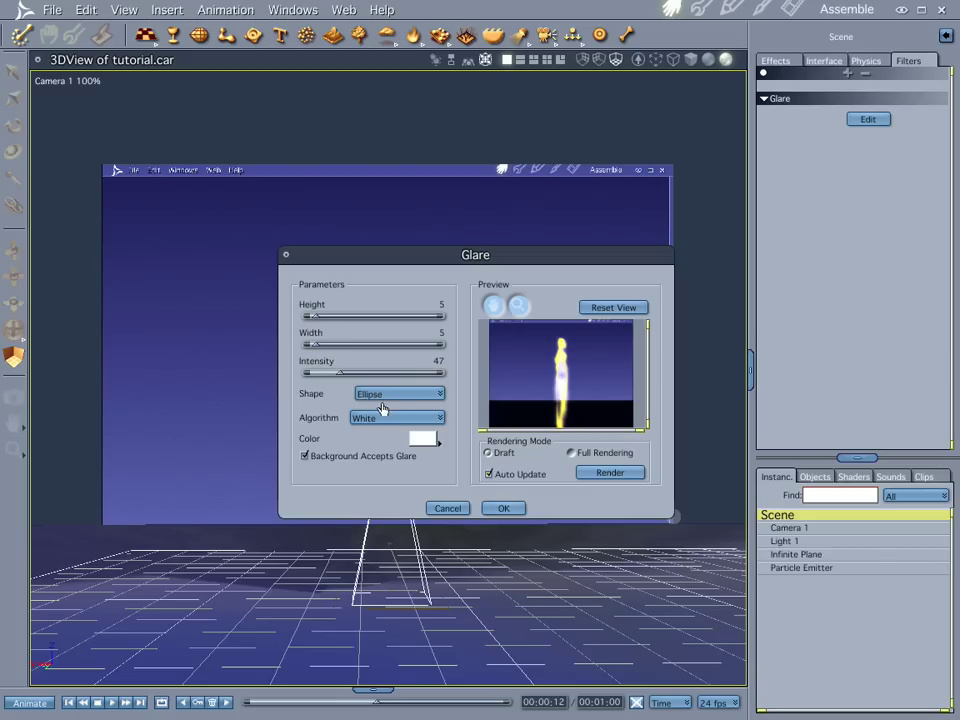
Set the glare color to bright yellow with hue 13.89%, lightness 51.32% and saturation 98.65%.
click(420, 440)
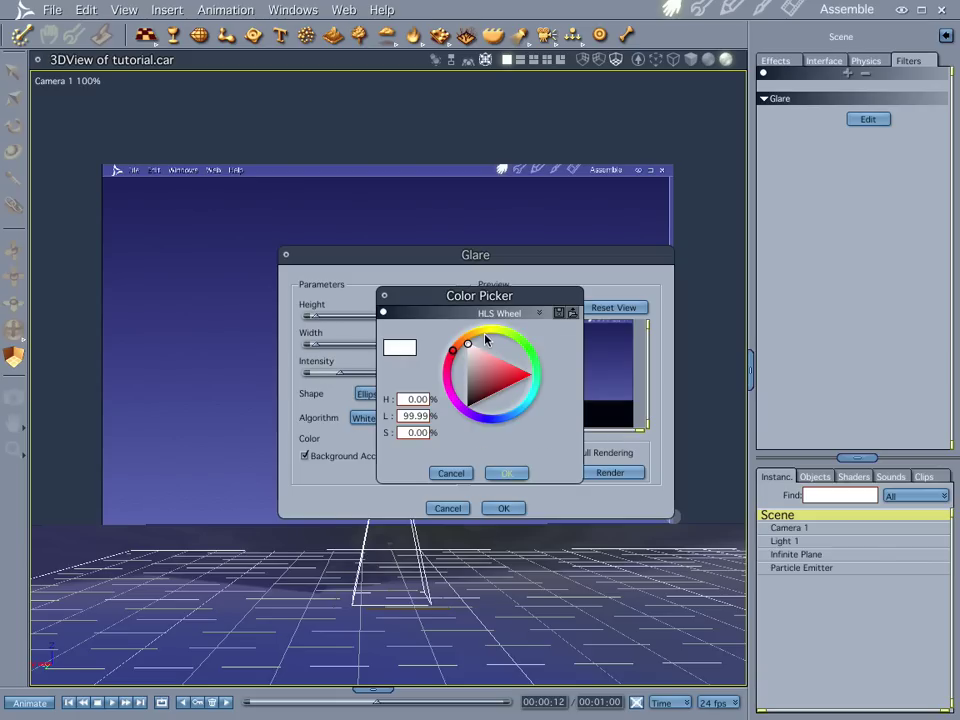
click(486, 336)
mouse_move(506, 377)
mouse_down()
mouse_move(521, 380)
mouse_move(527, 397)
mouse_up()
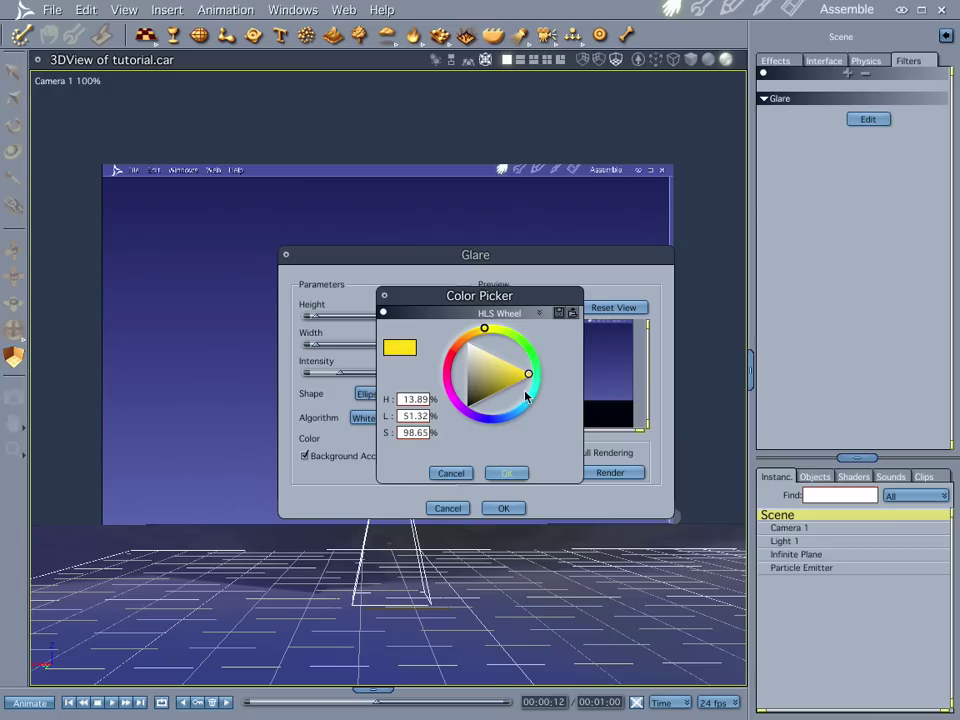
click(507, 474)
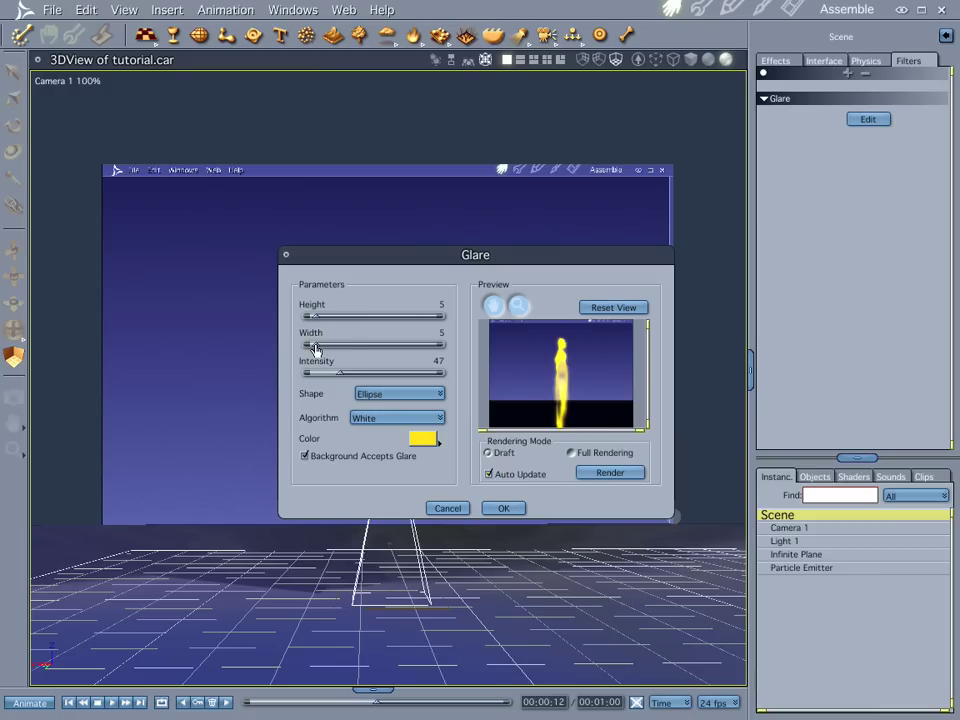
Set the glare width to 9, height to 7 and shape to Glint, accept the settings and render the frame.
drag(314, 348, 364, 349)
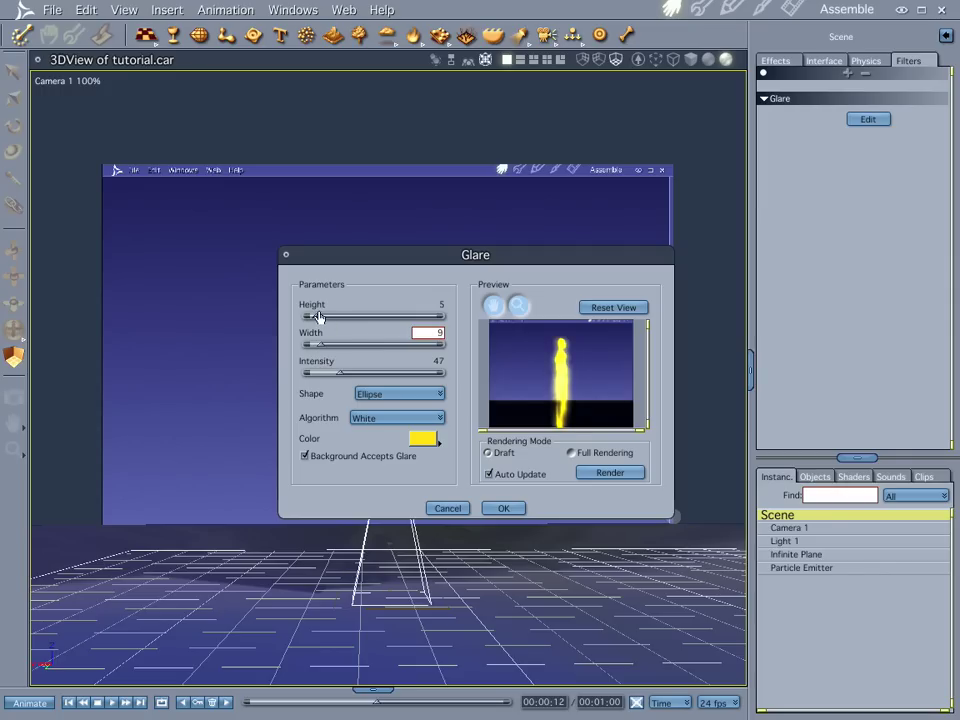
drag(317, 317, 324, 318)
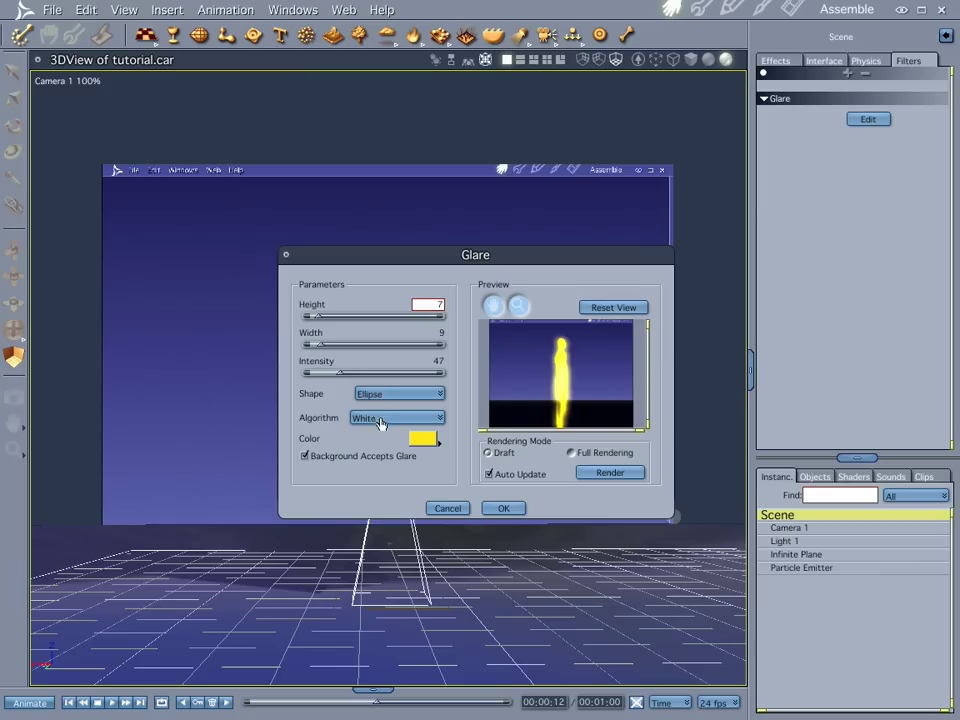
click(400, 393)
click(395, 422)
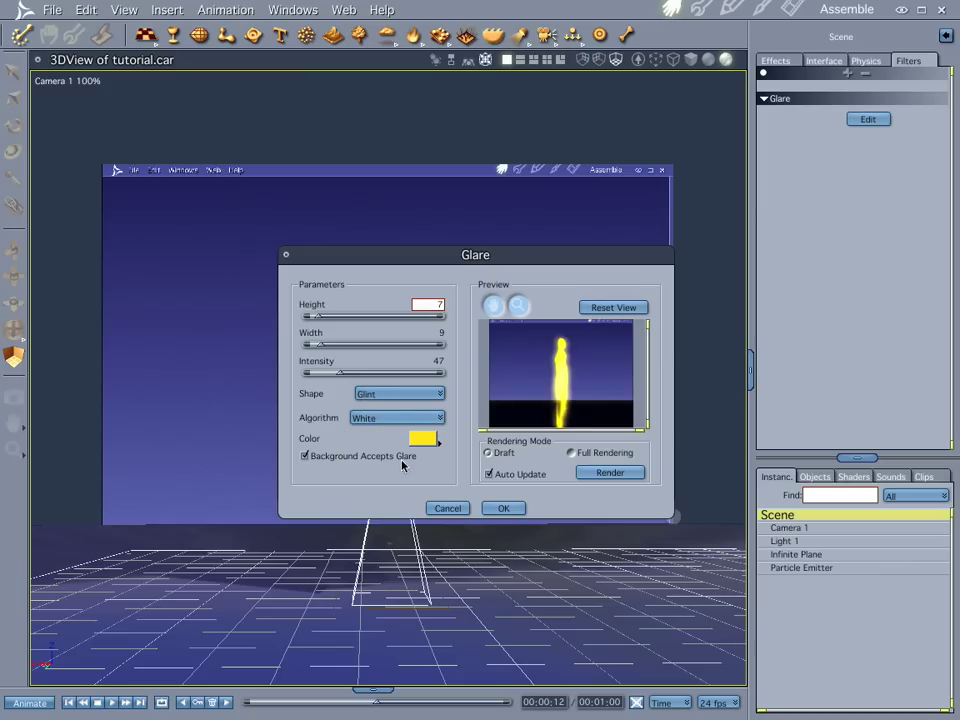
click(501, 509)
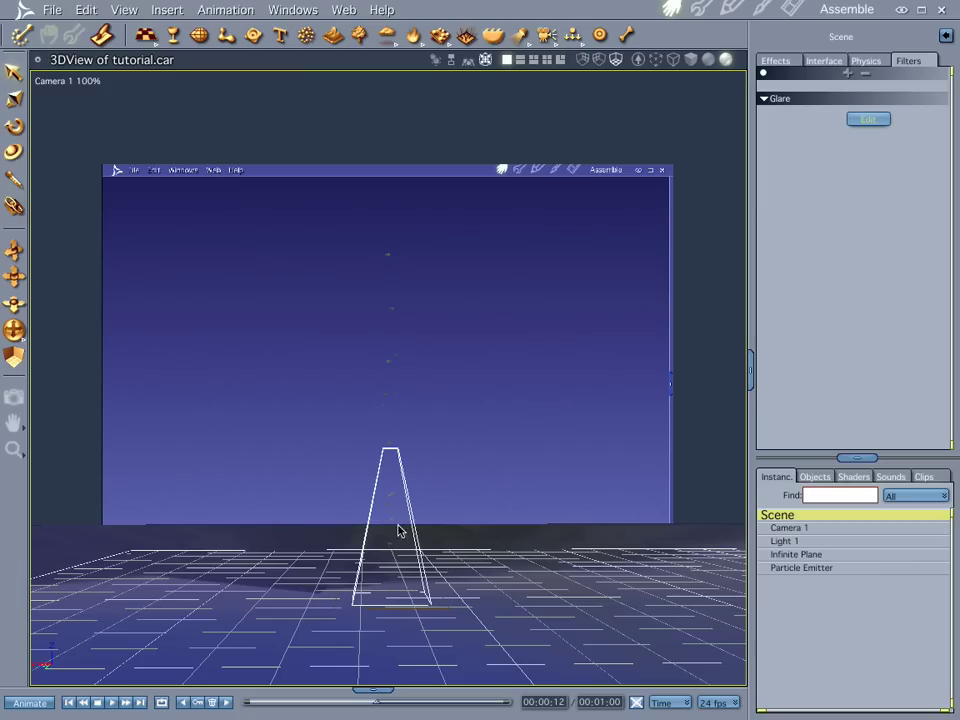
key(ctrl+r)
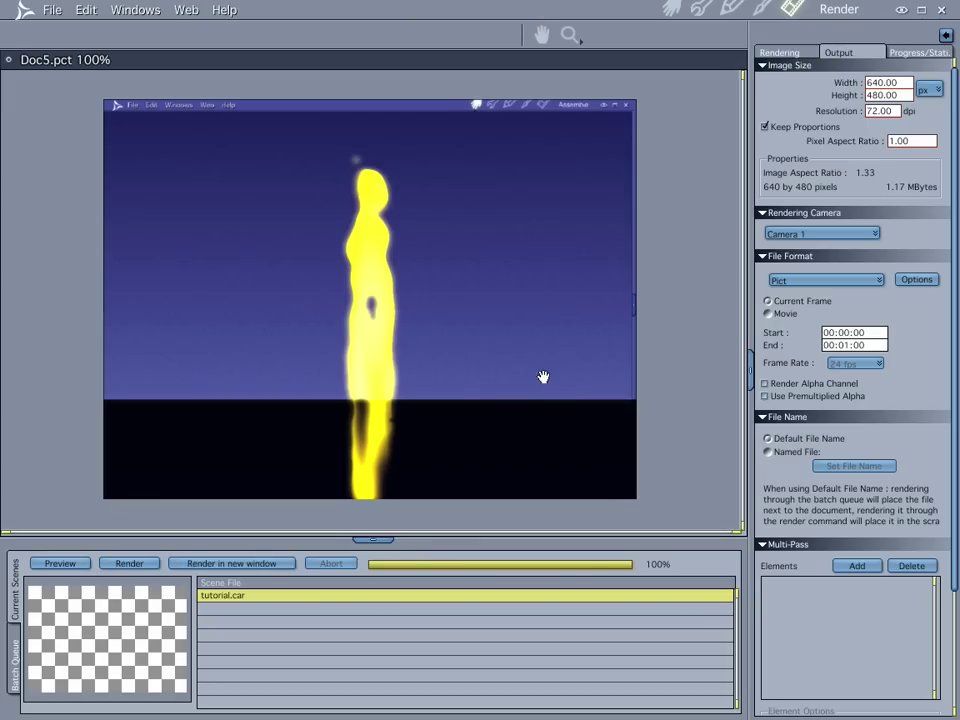
Return to the Assemble room, lower the Glare filter's intensity to 25 and render the frame again.
click(671, 9)
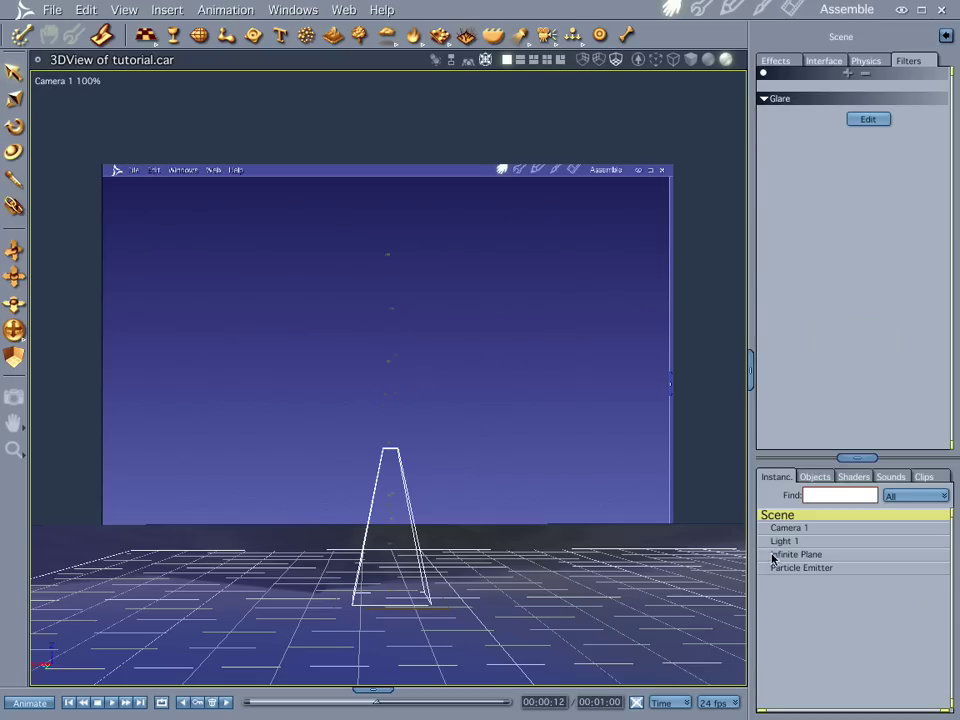
click(866, 119)
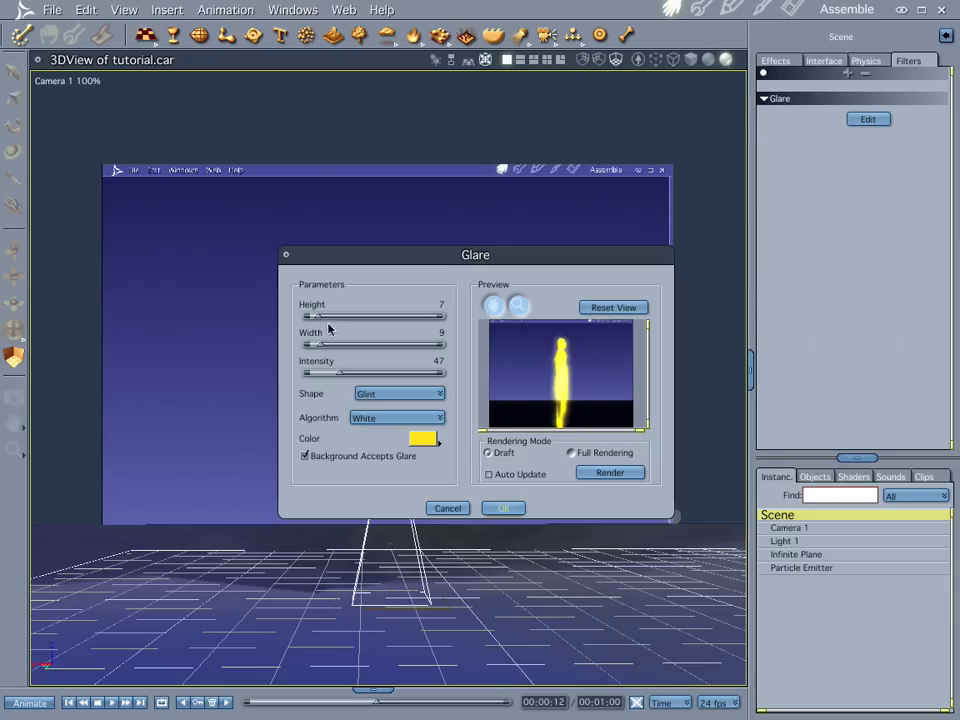
drag(339, 373, 325, 378)
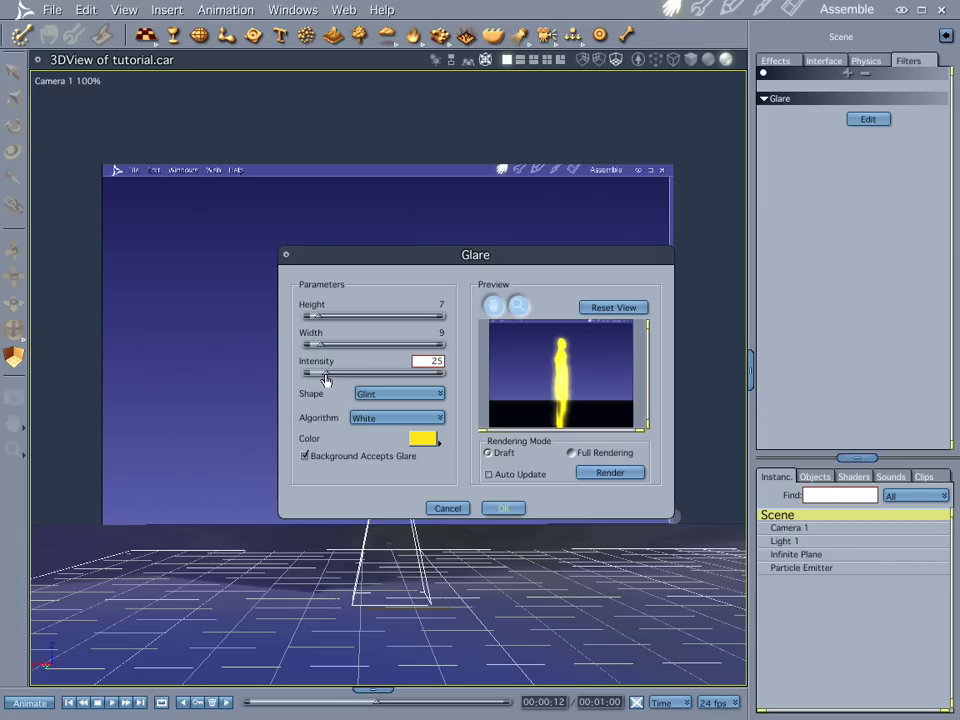
click(489, 475)
click(505, 509)
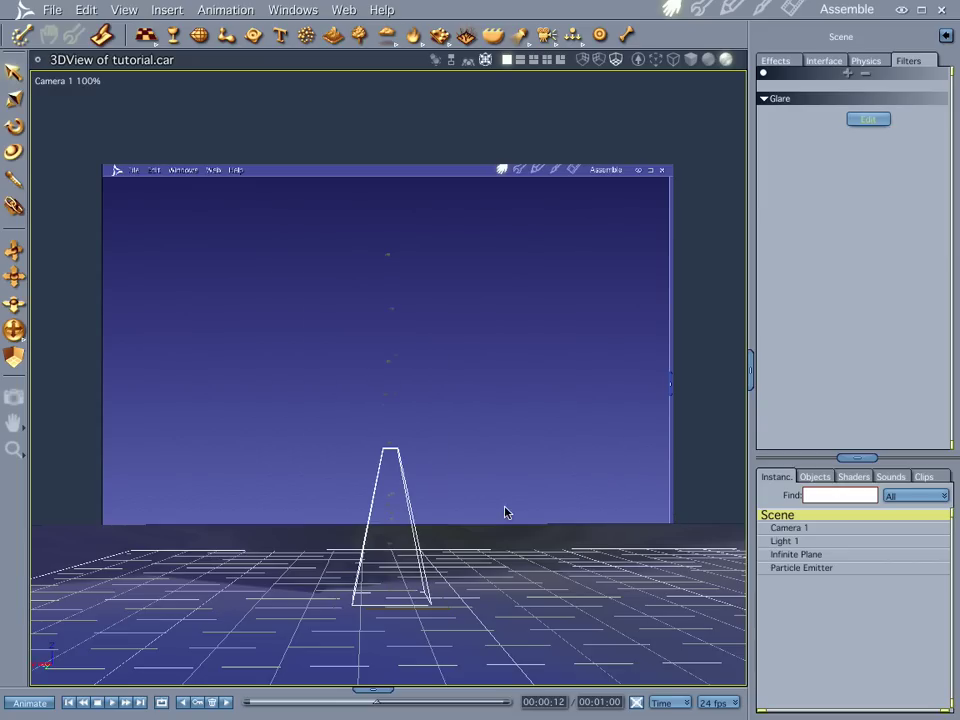
key(ctrl+r)
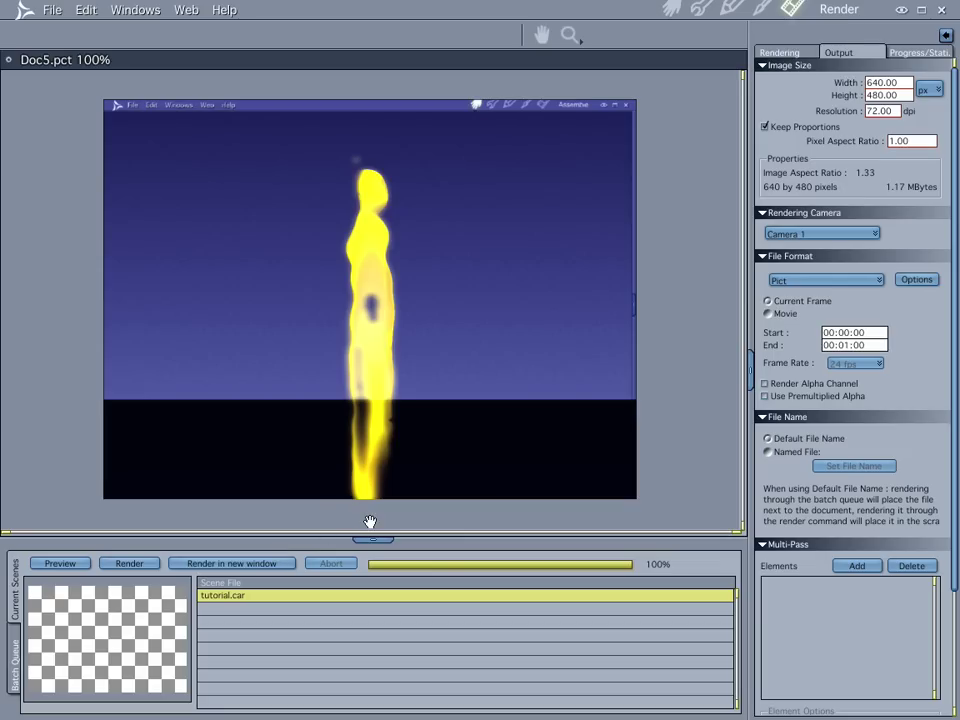
Switch to QuickTime Player.
key(super+Tab)
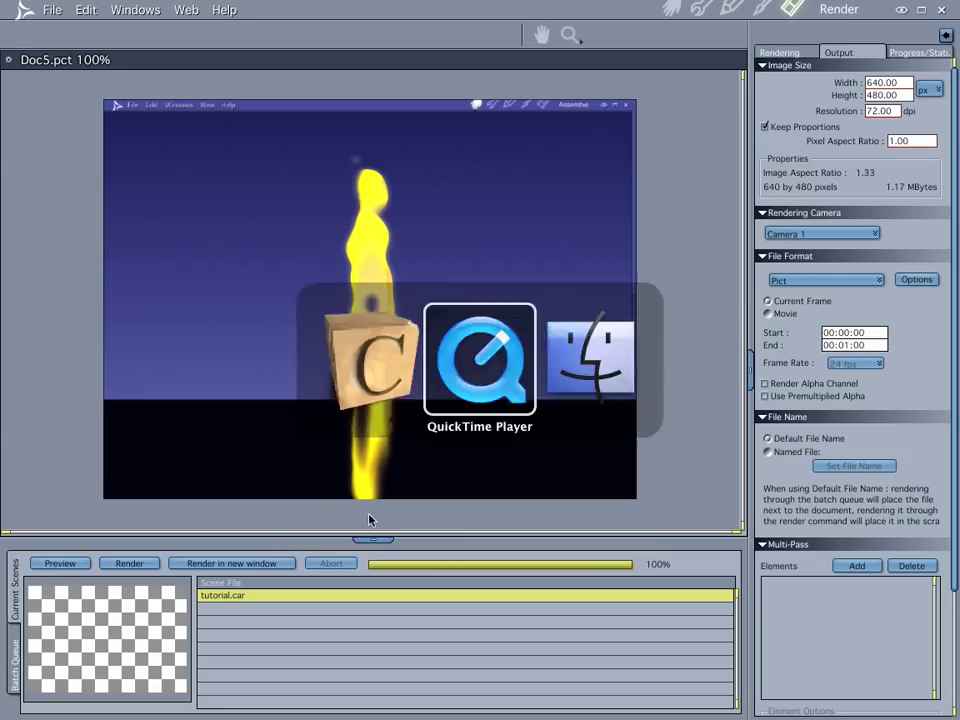